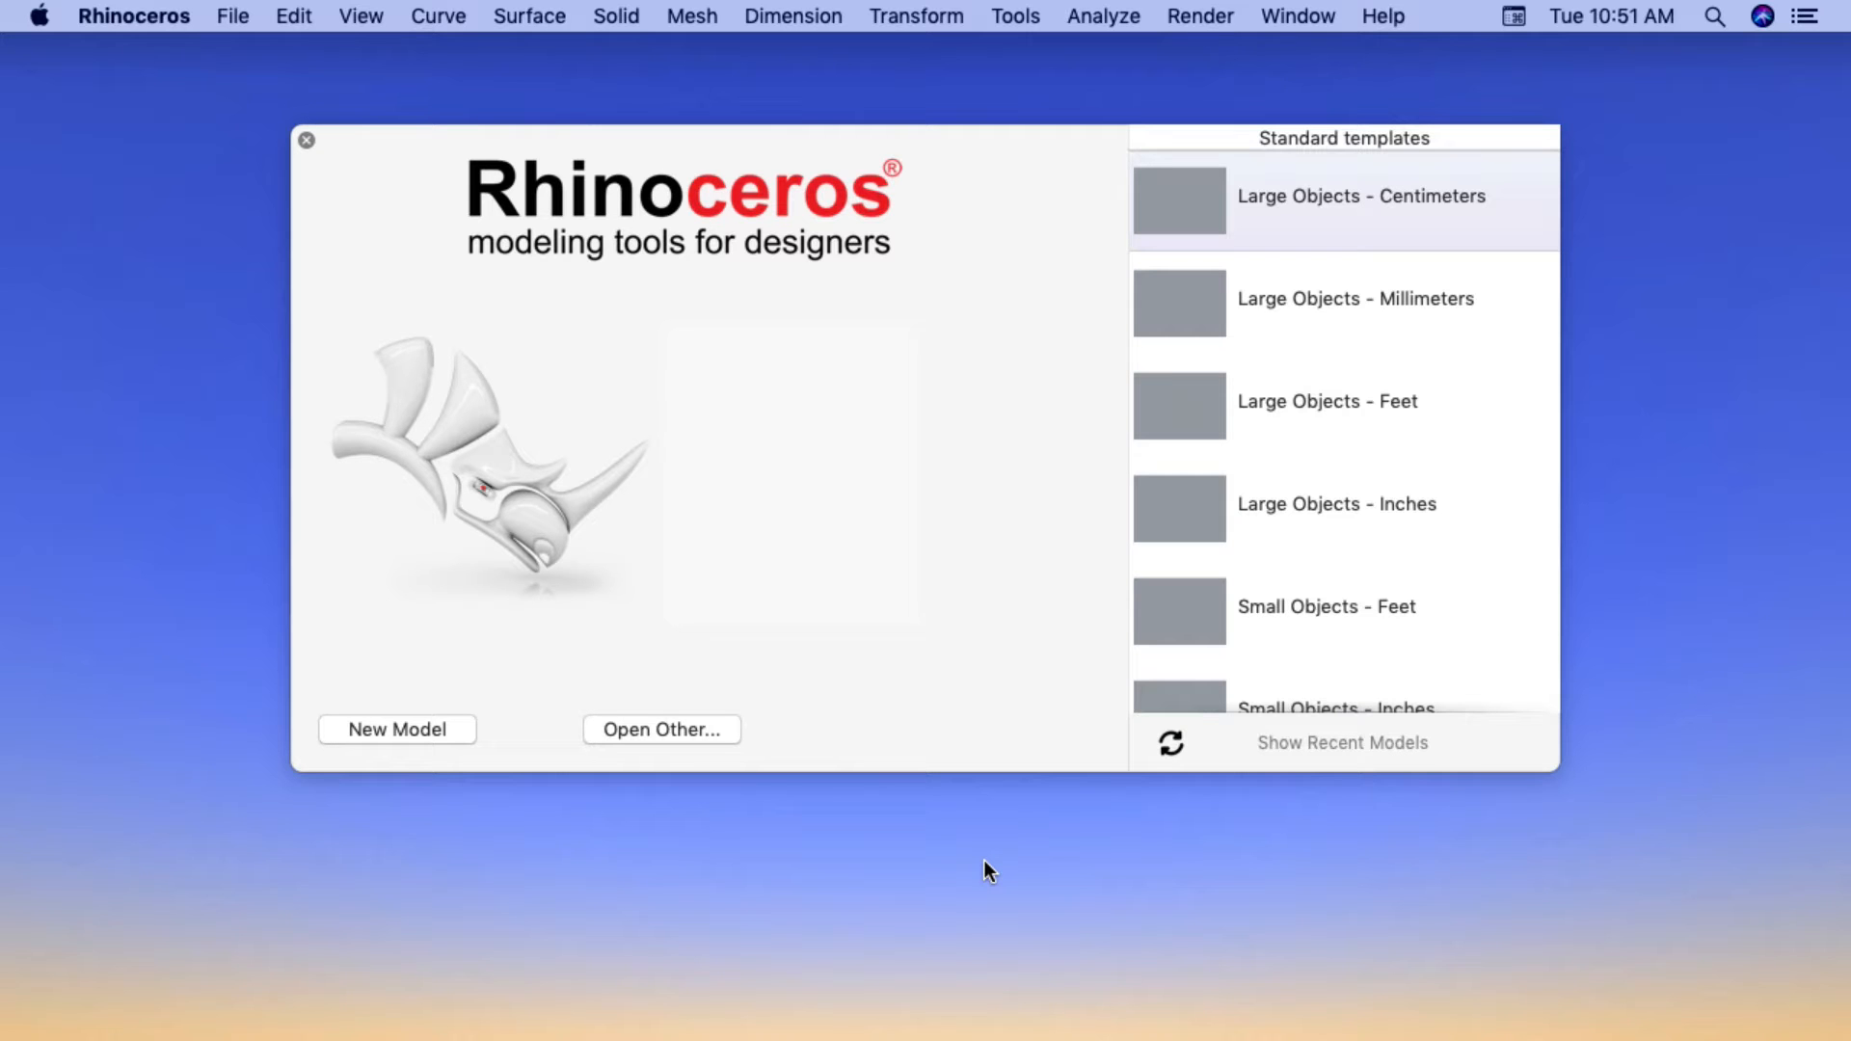
Create a new model and name it "My First Rhino Project", stored on the iCloud Desktop
{"action": "left_click", "coordinate": [471, 731]}
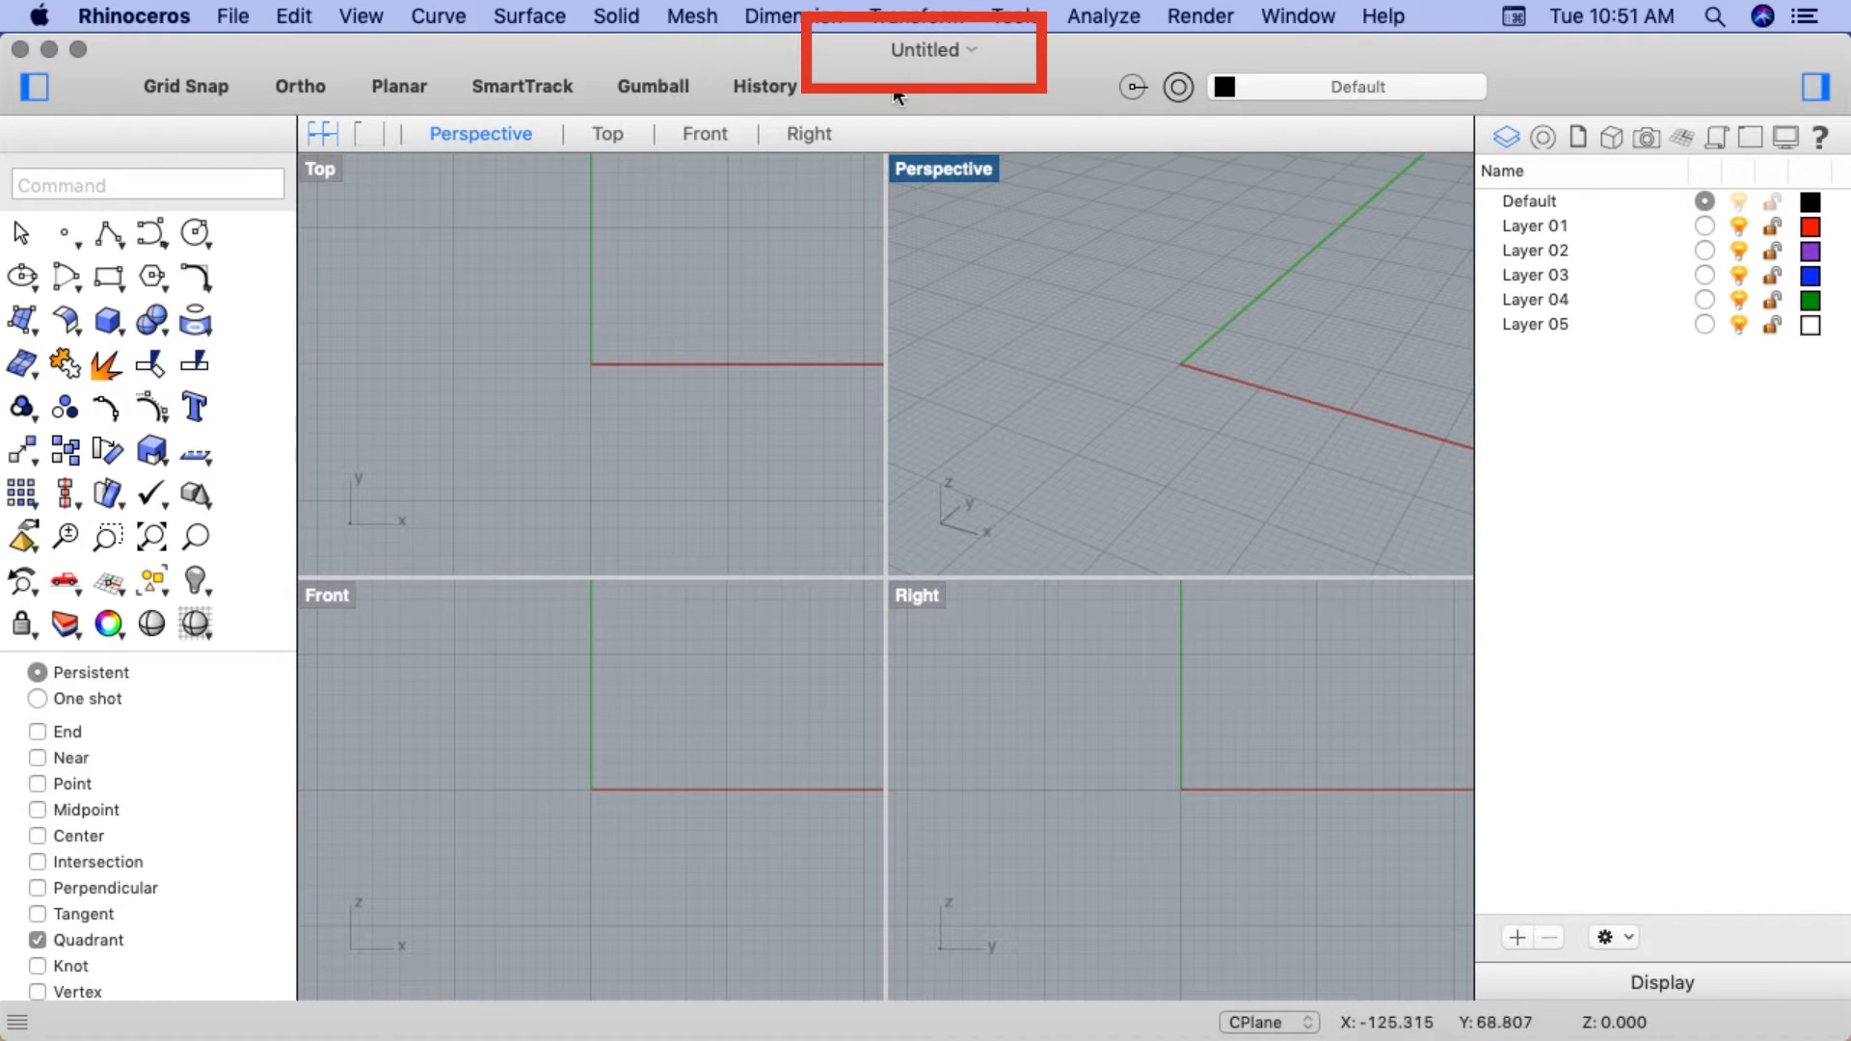
{"action": "left_click", "coordinate": [970, 49]}
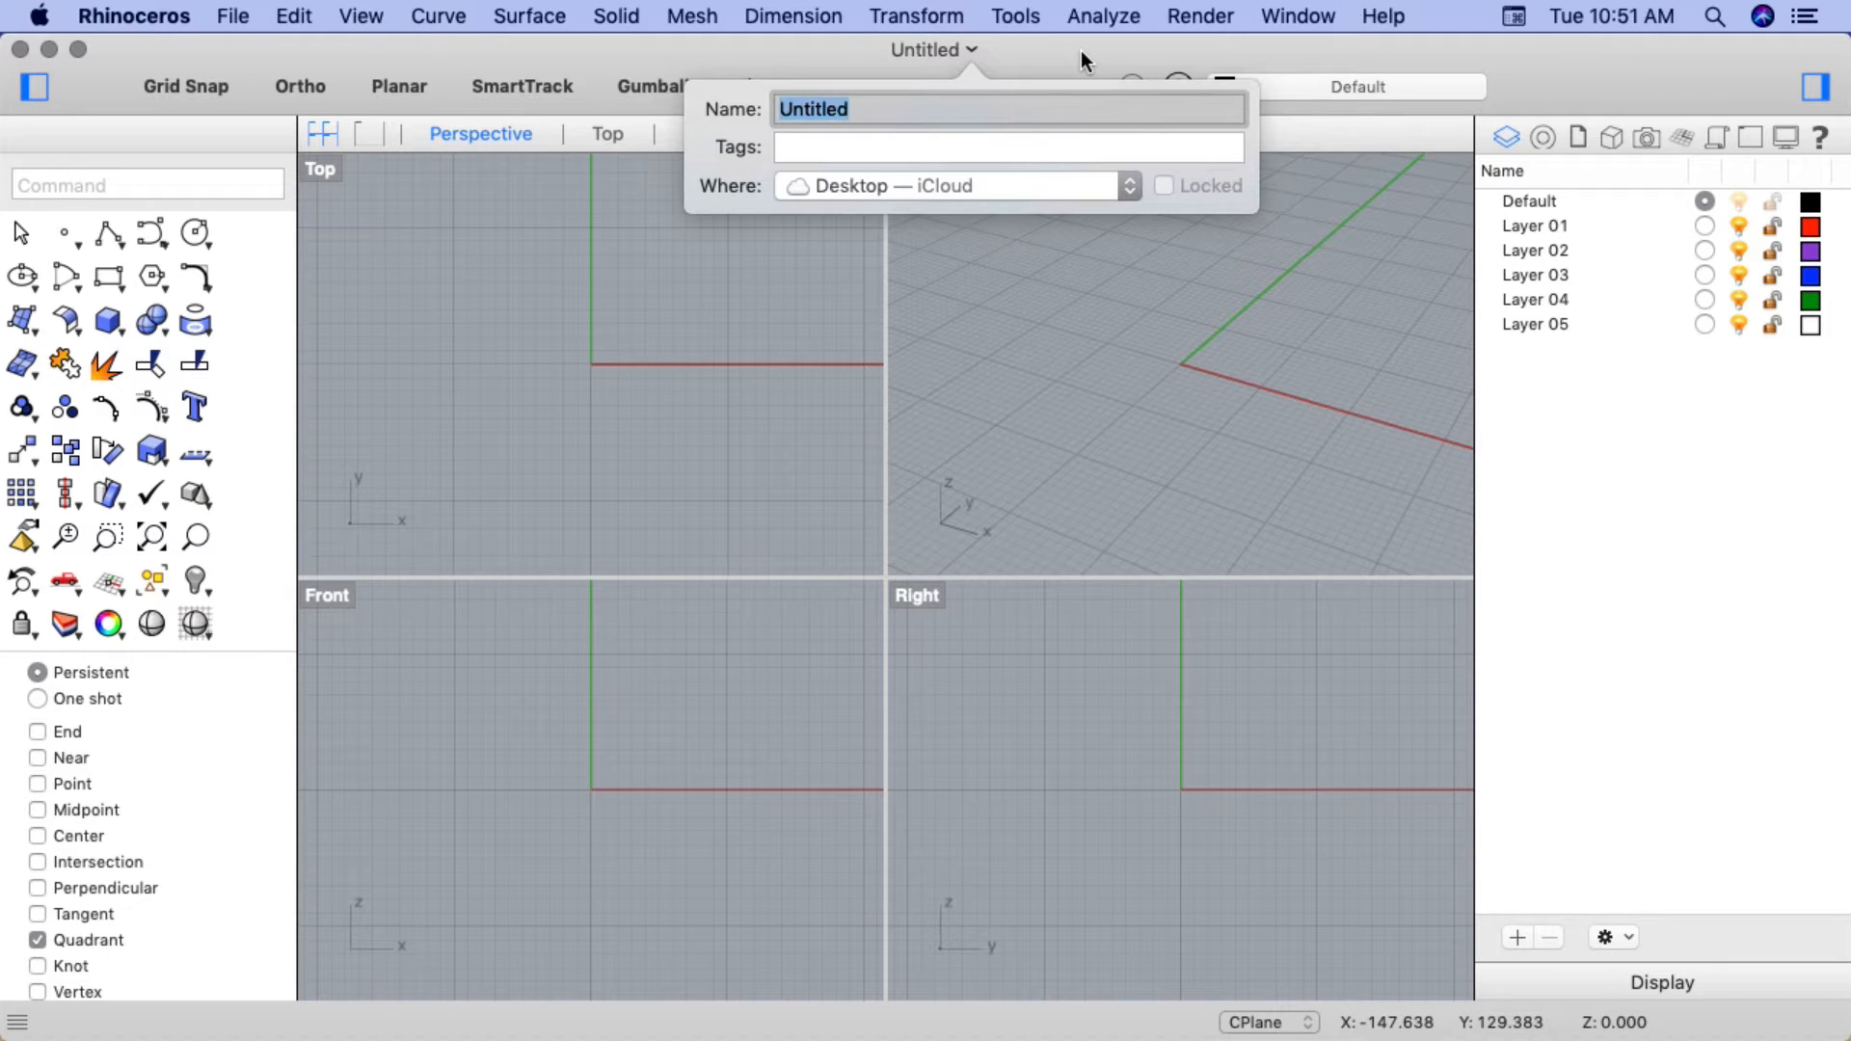
{"action": "type", "text": "My First Rh"}
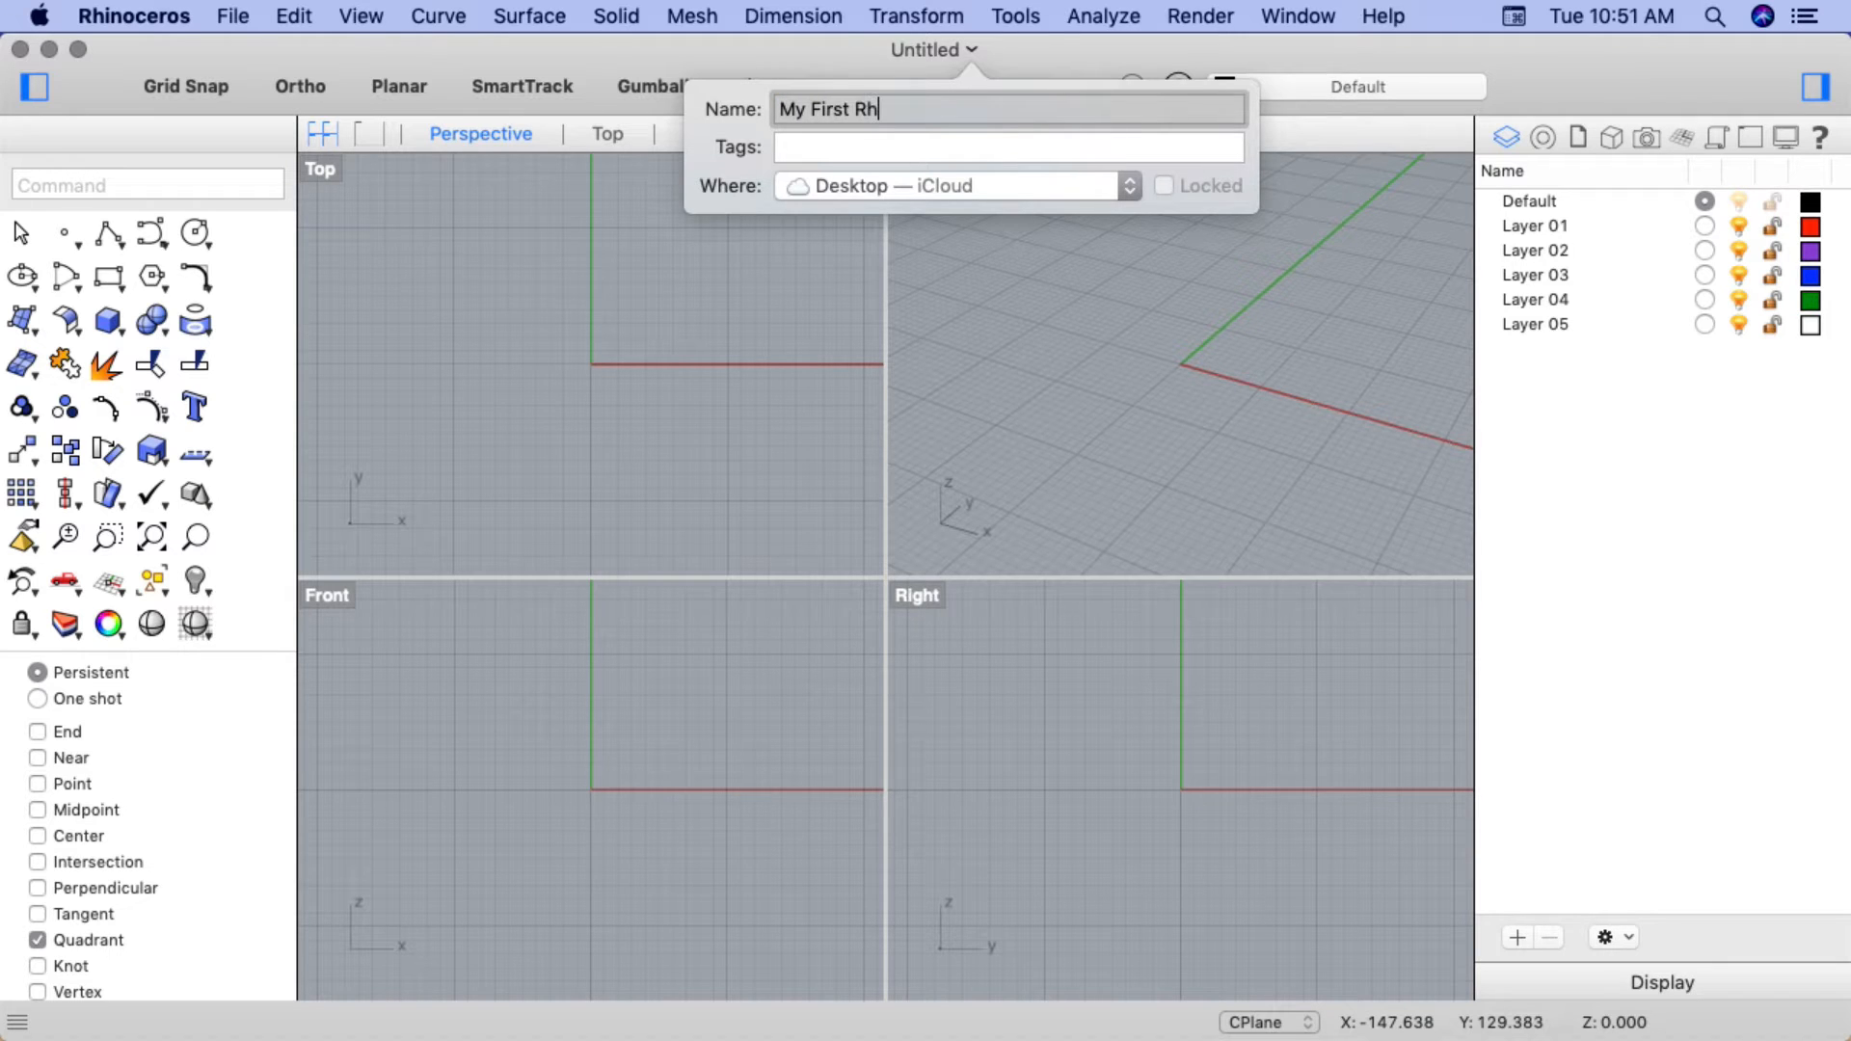
{"action": "type", "text": "ino Project"}
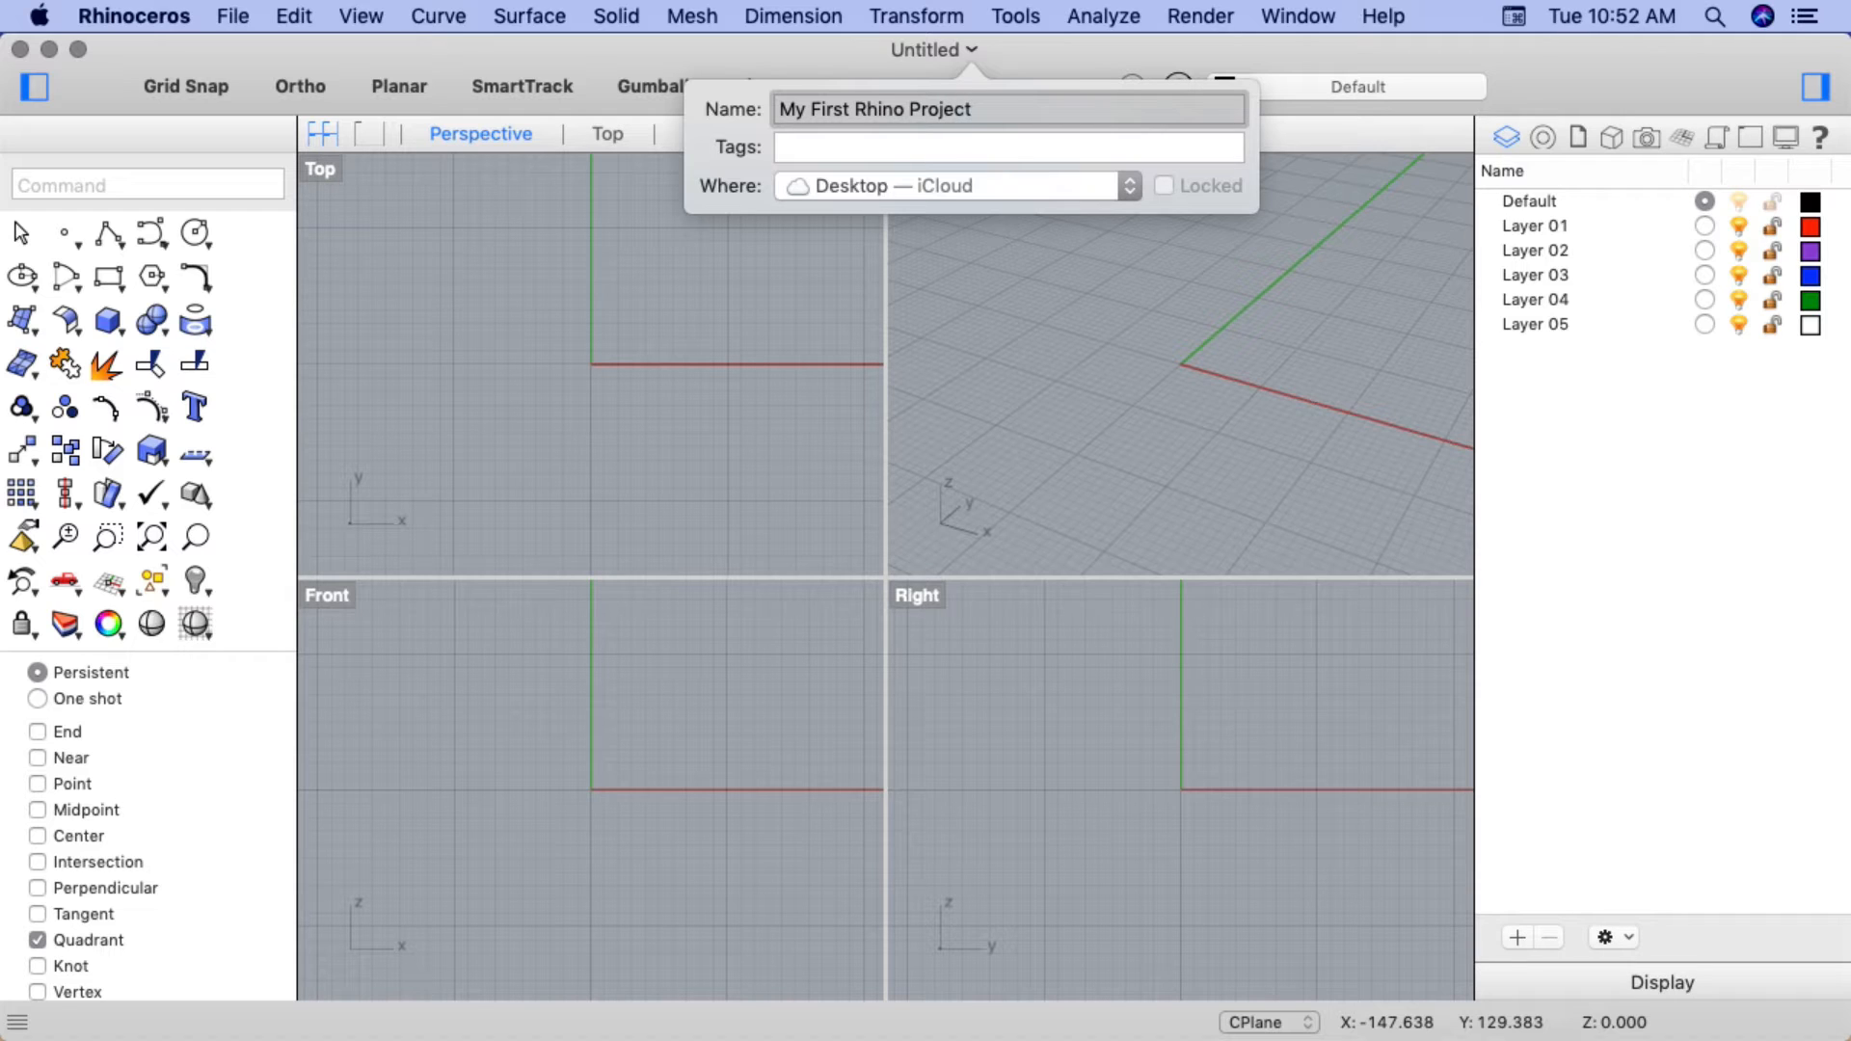
{"action": "key", "text": "Return"}
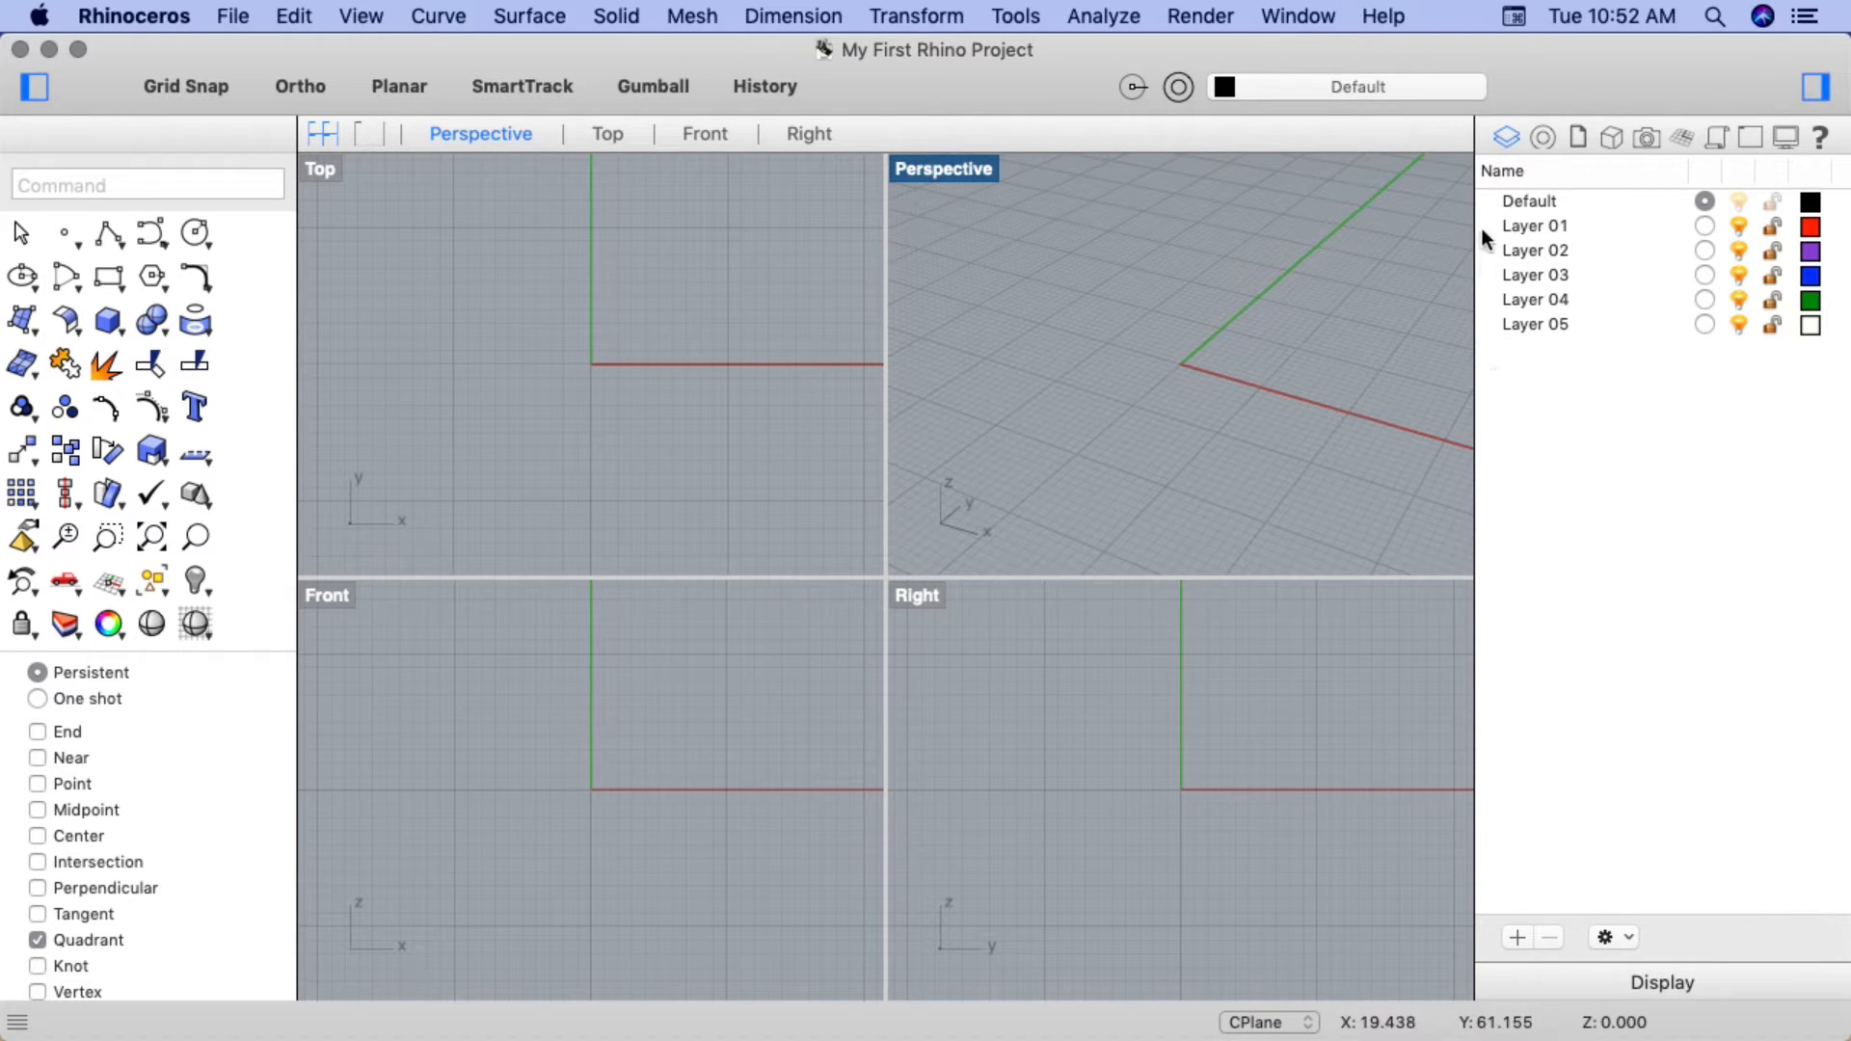
Rename the Default layer to "Construction Lines"
{"action": "left_click", "coordinate": [1487, 197]}
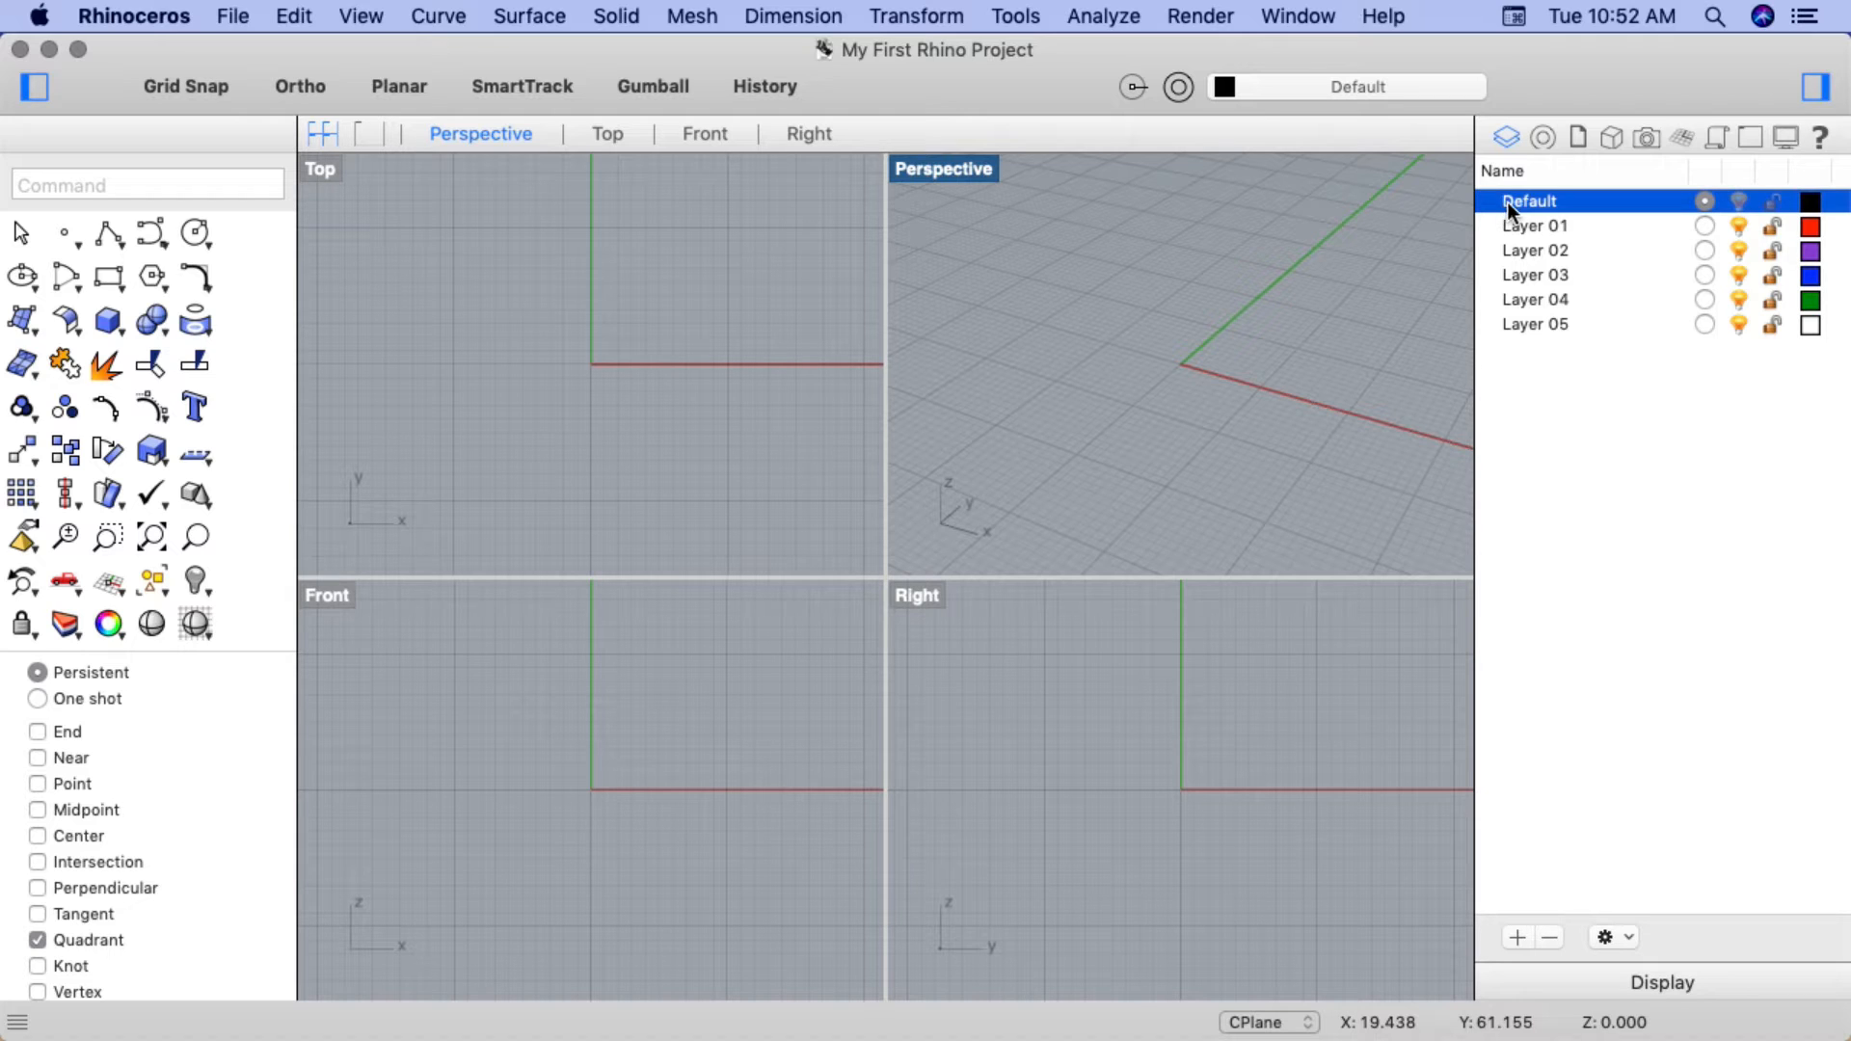
{"action": "left_click", "coordinate": [1508, 200]}
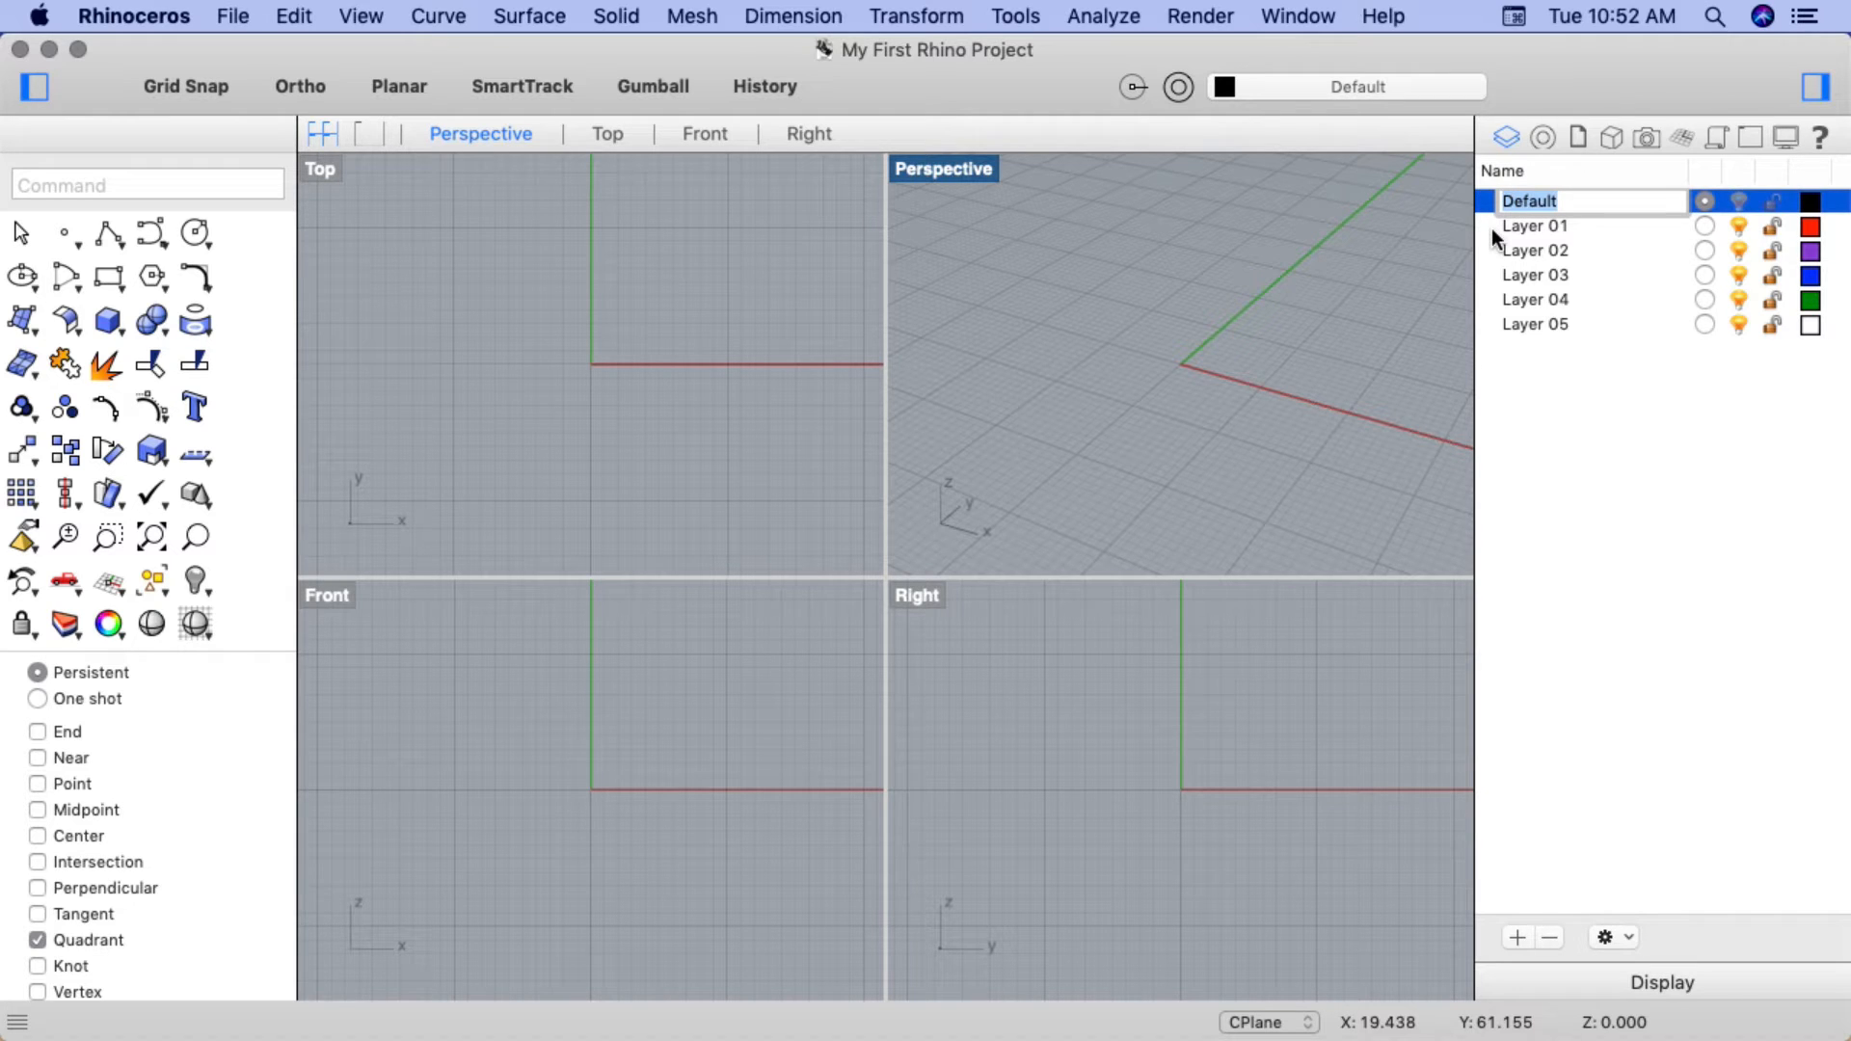
{"action": "type", "text": "Construction Lines"}
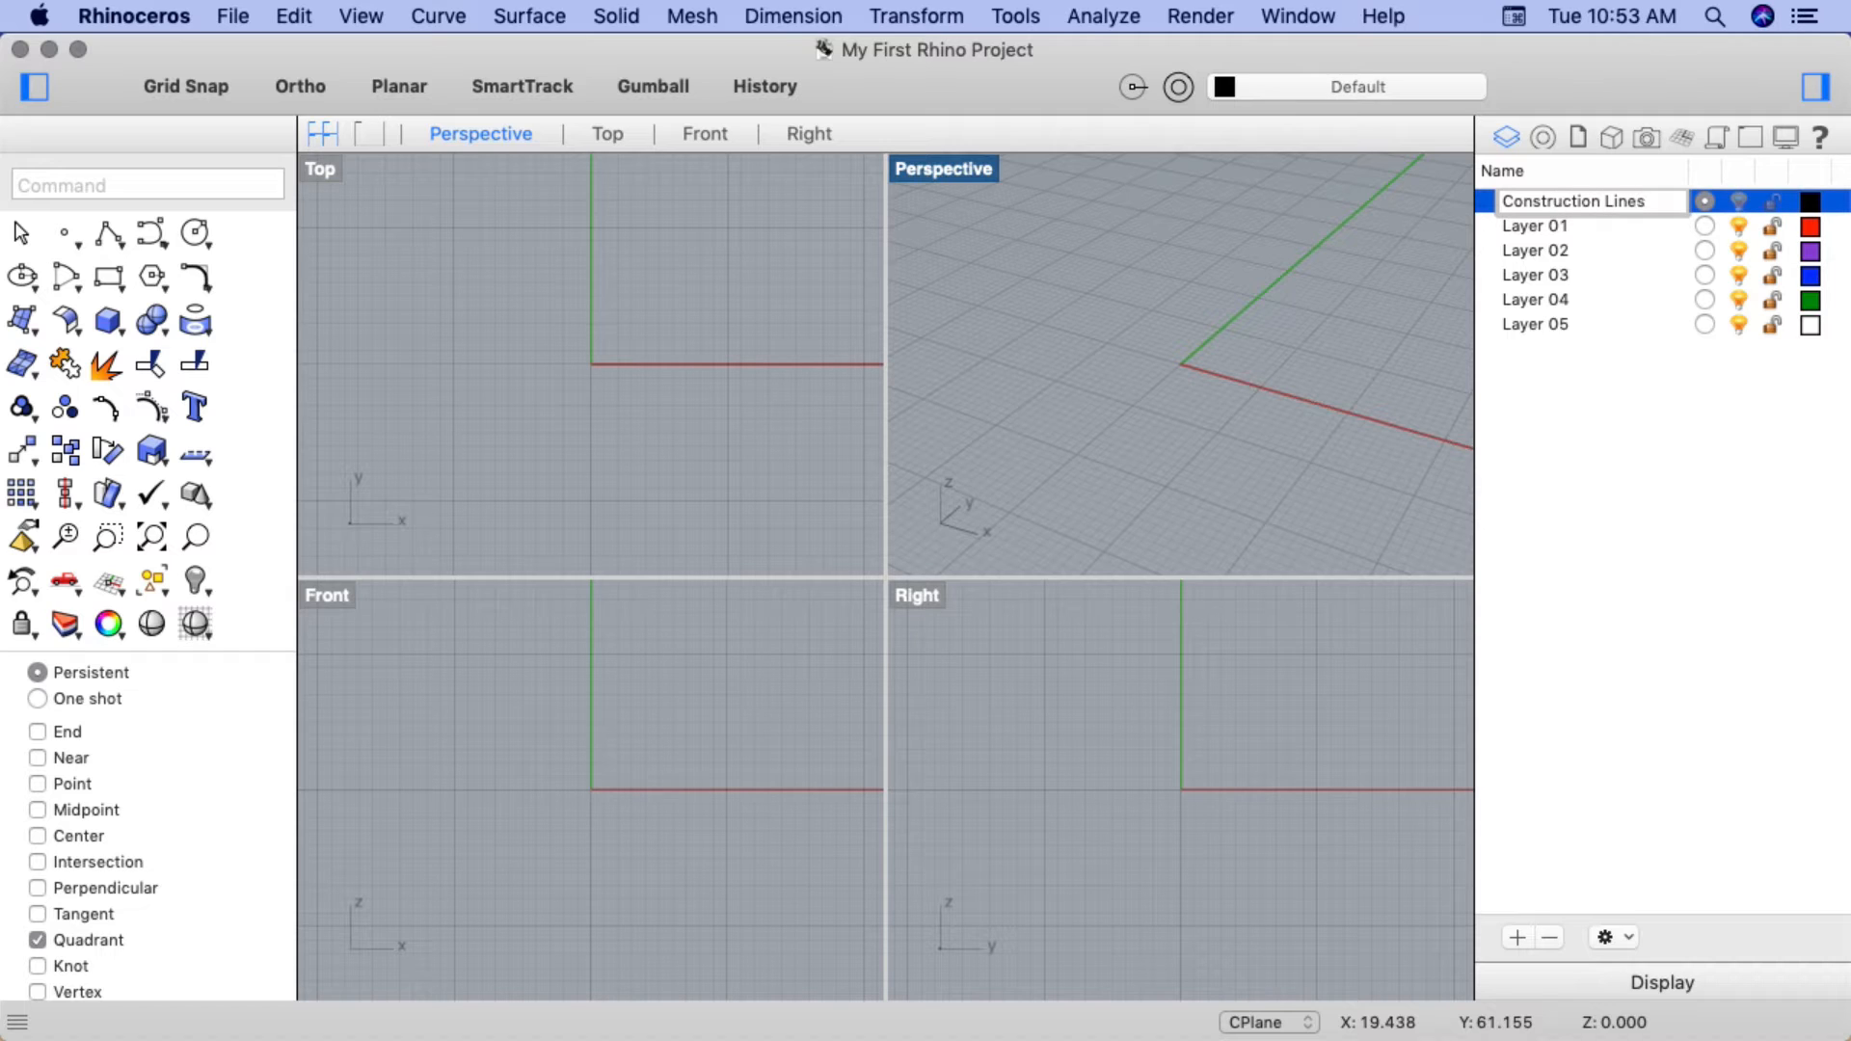
{"action": "key", "text": "Return"}
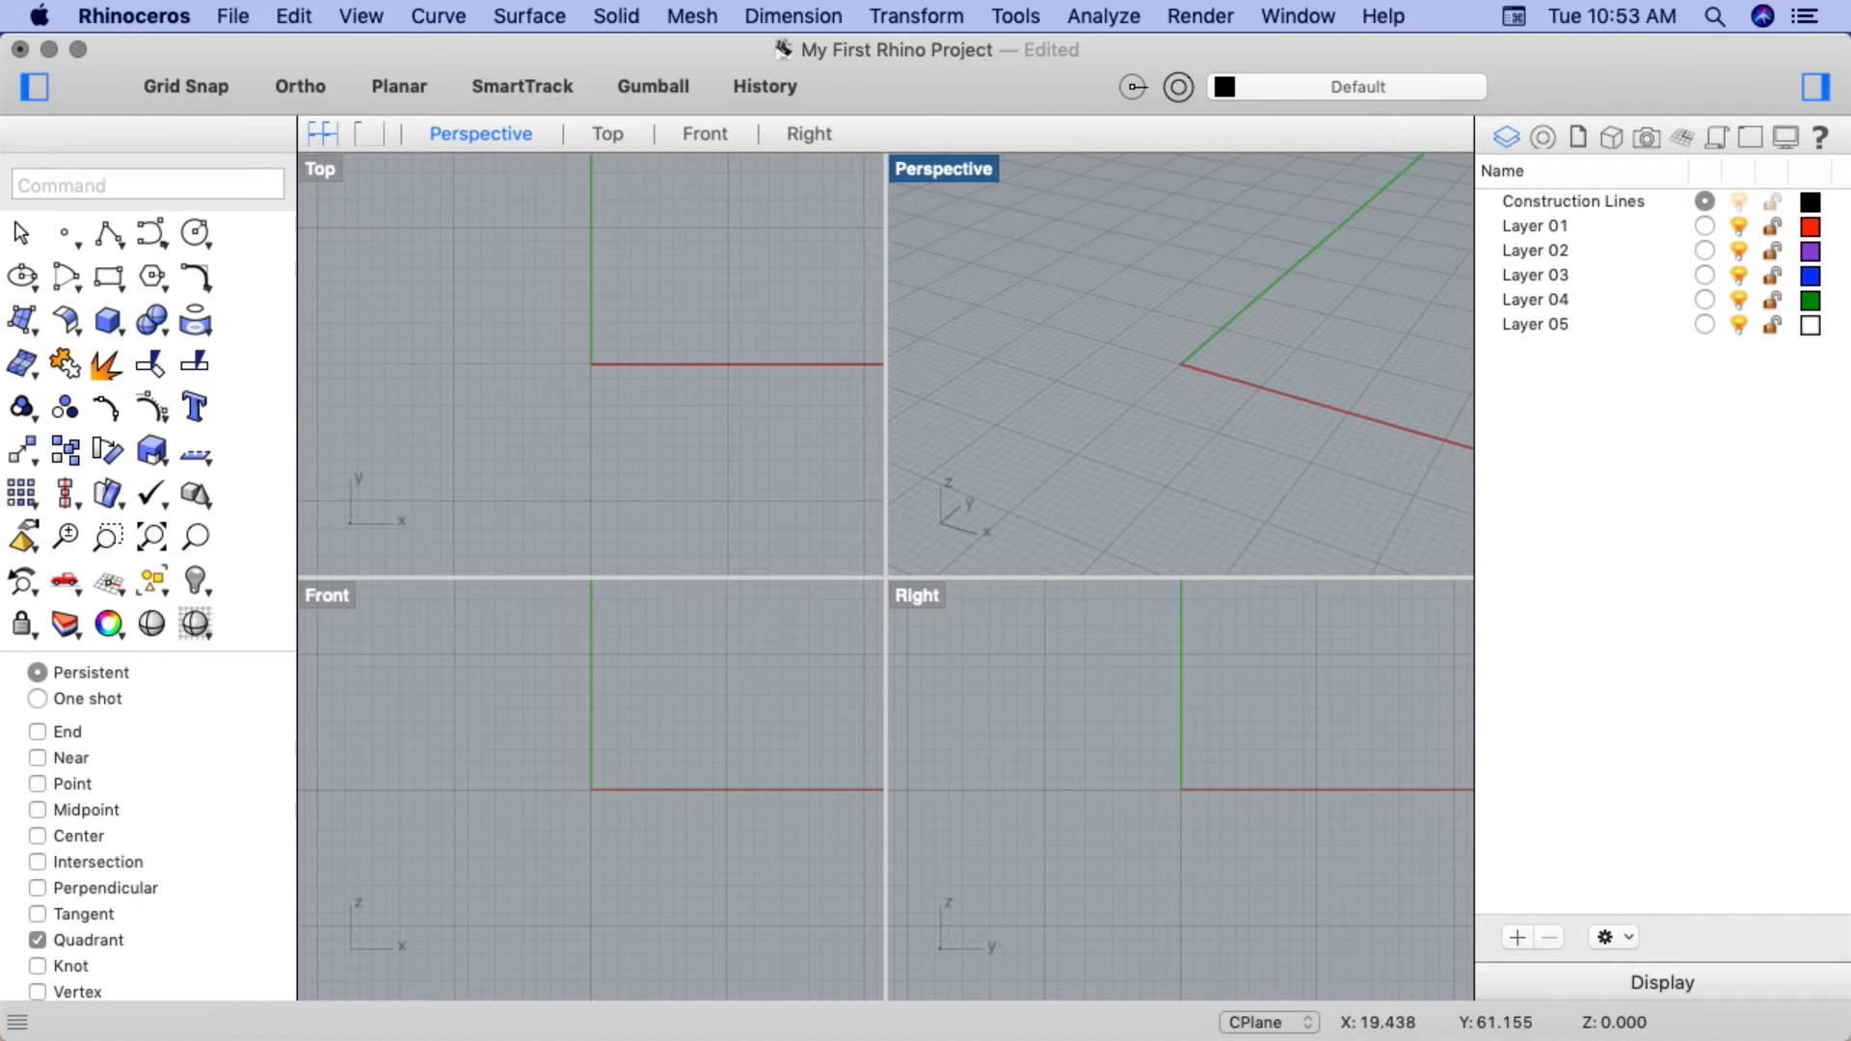
{"action": "left_click", "coordinate": [1582, 229]}
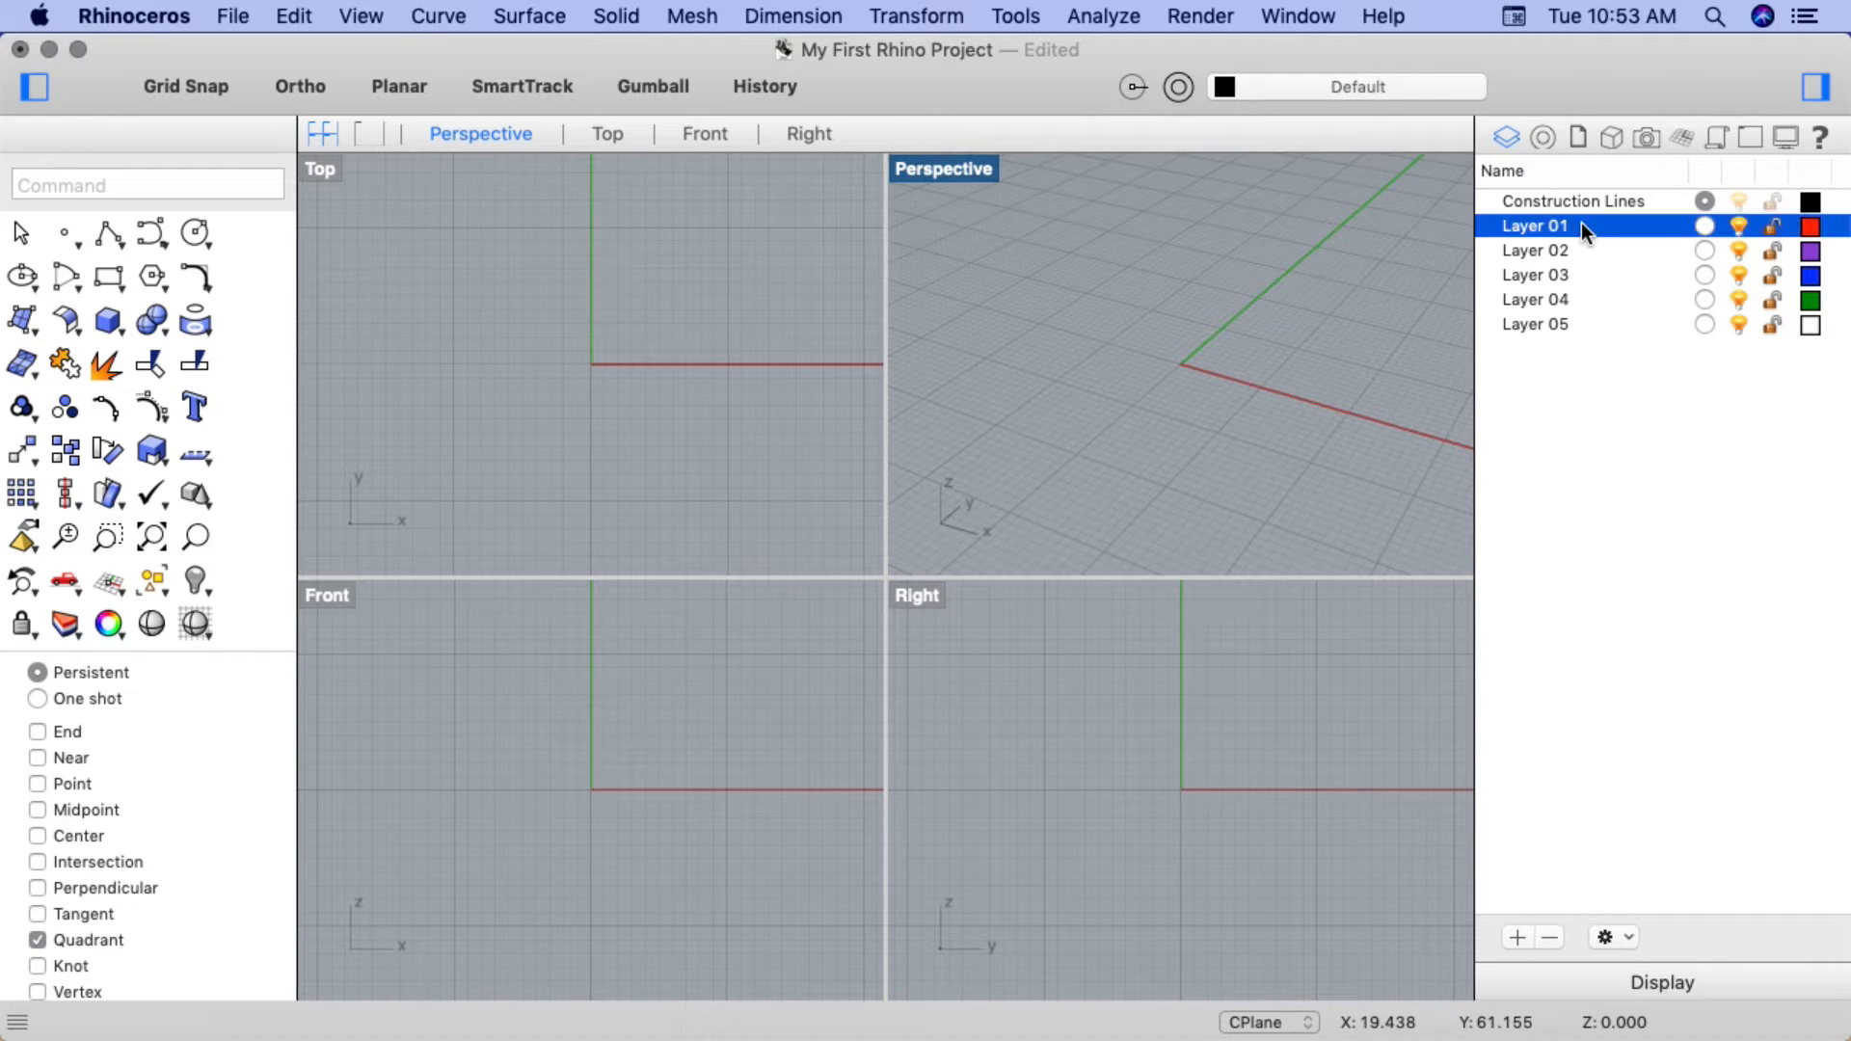
{"action": "left_click", "coordinate": [1583, 326], "text": "shift"}
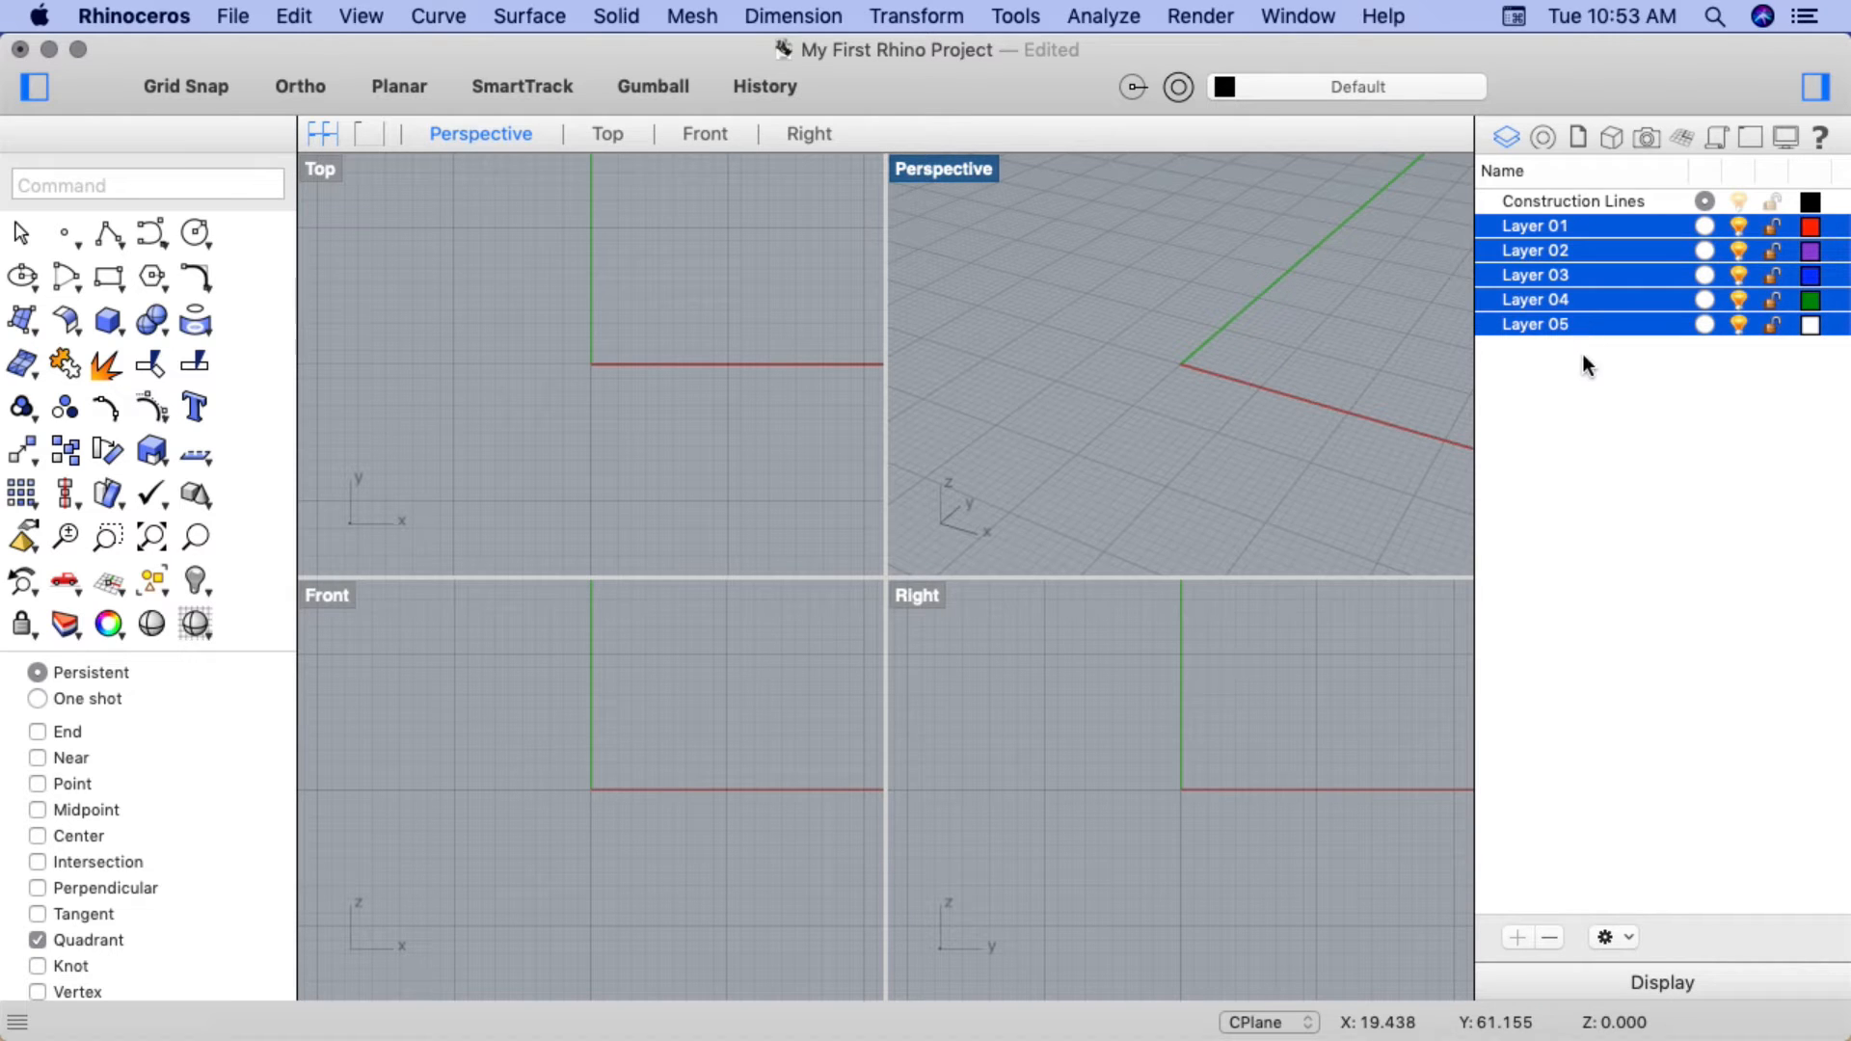
{"action": "left_click", "coordinate": [1582, 357]}
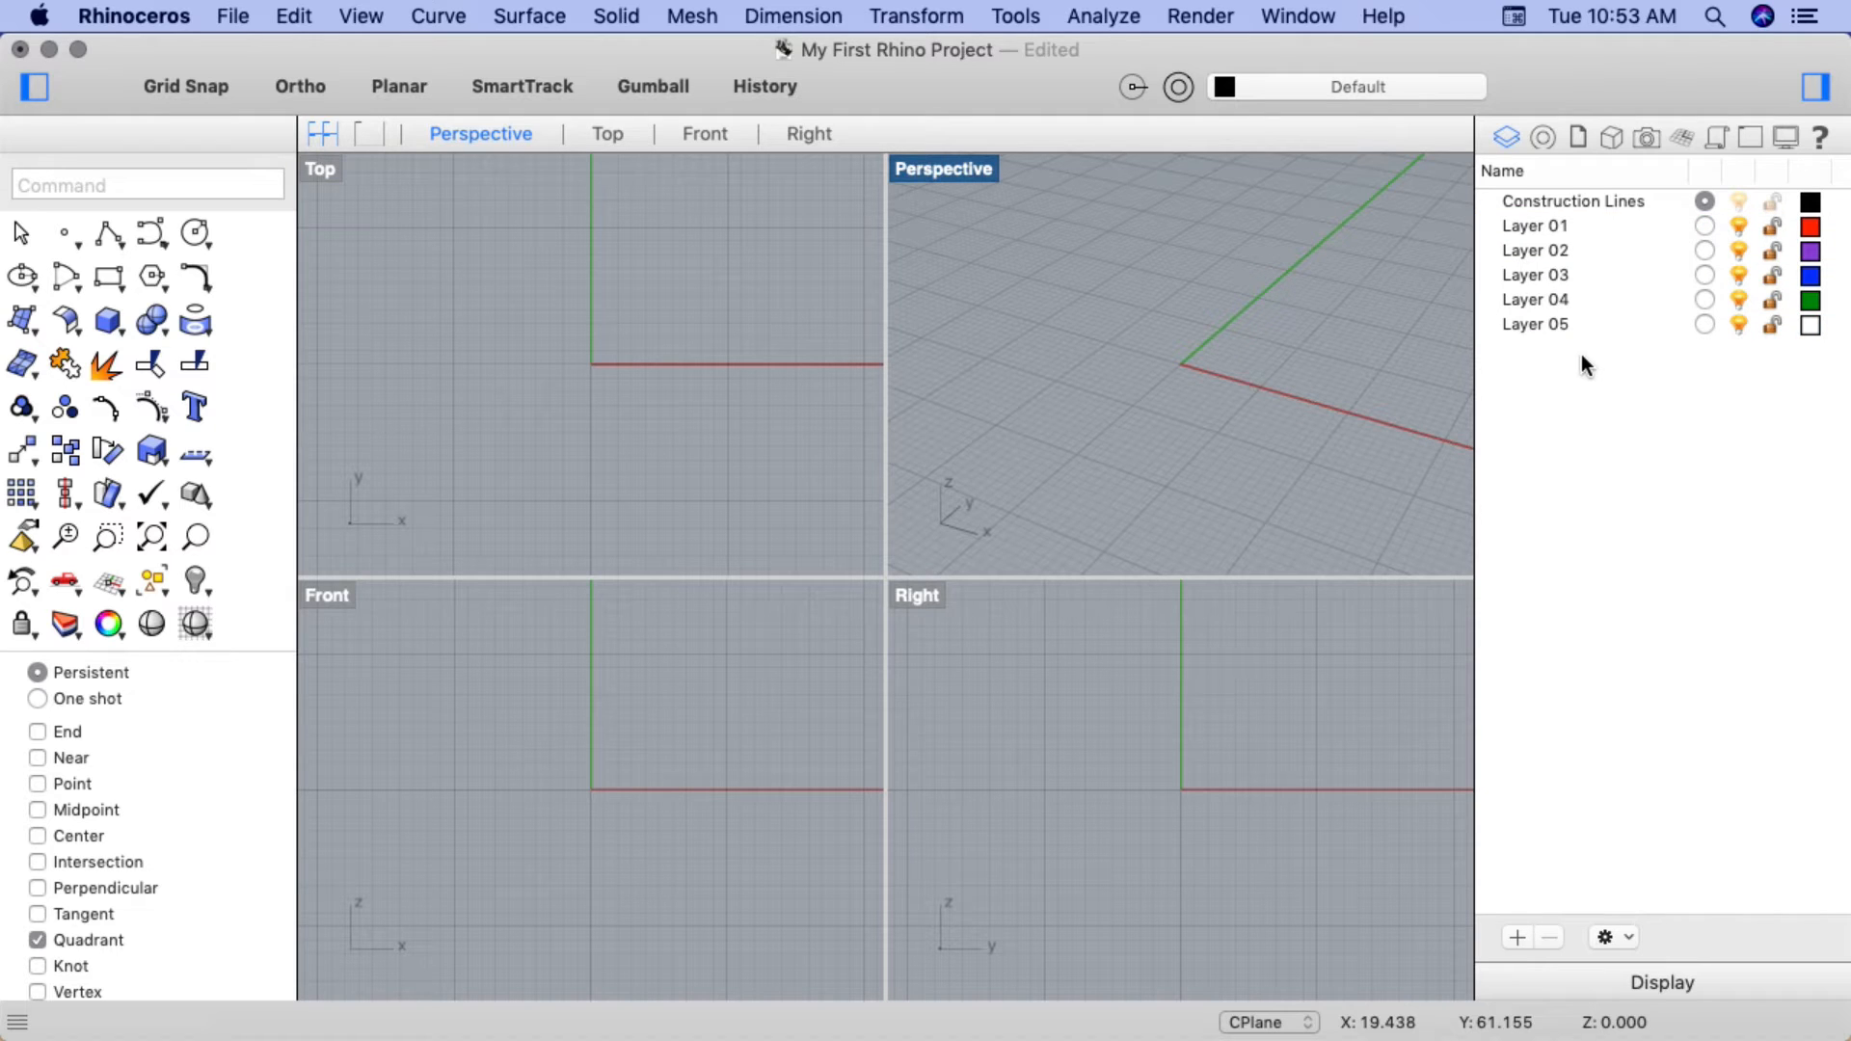
Delete the unused layers Layer 01 through Layer 05, leaving only Construction Lines in the layer list
{"action": "left_click", "coordinate": [1582, 223]}
{"action": "right_click", "coordinate": [1580, 223]}
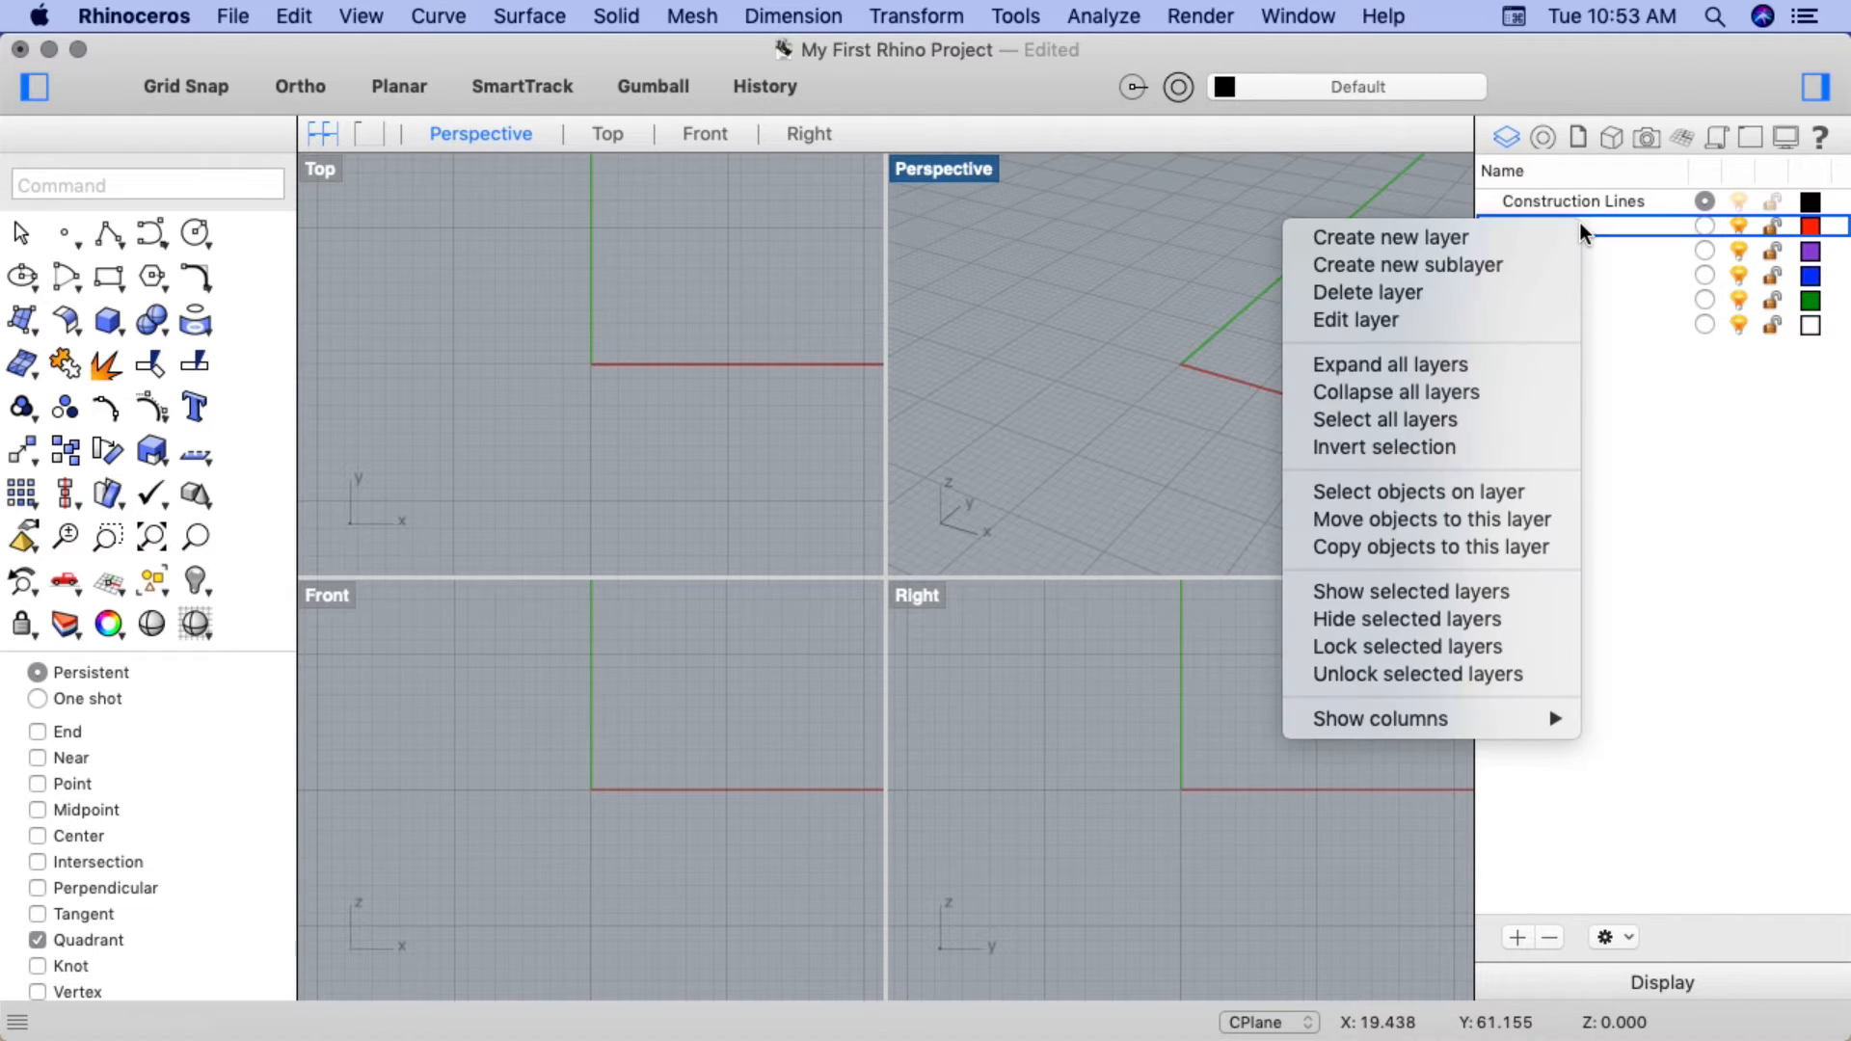
{"action": "left_click", "coordinate": [1559, 287]}
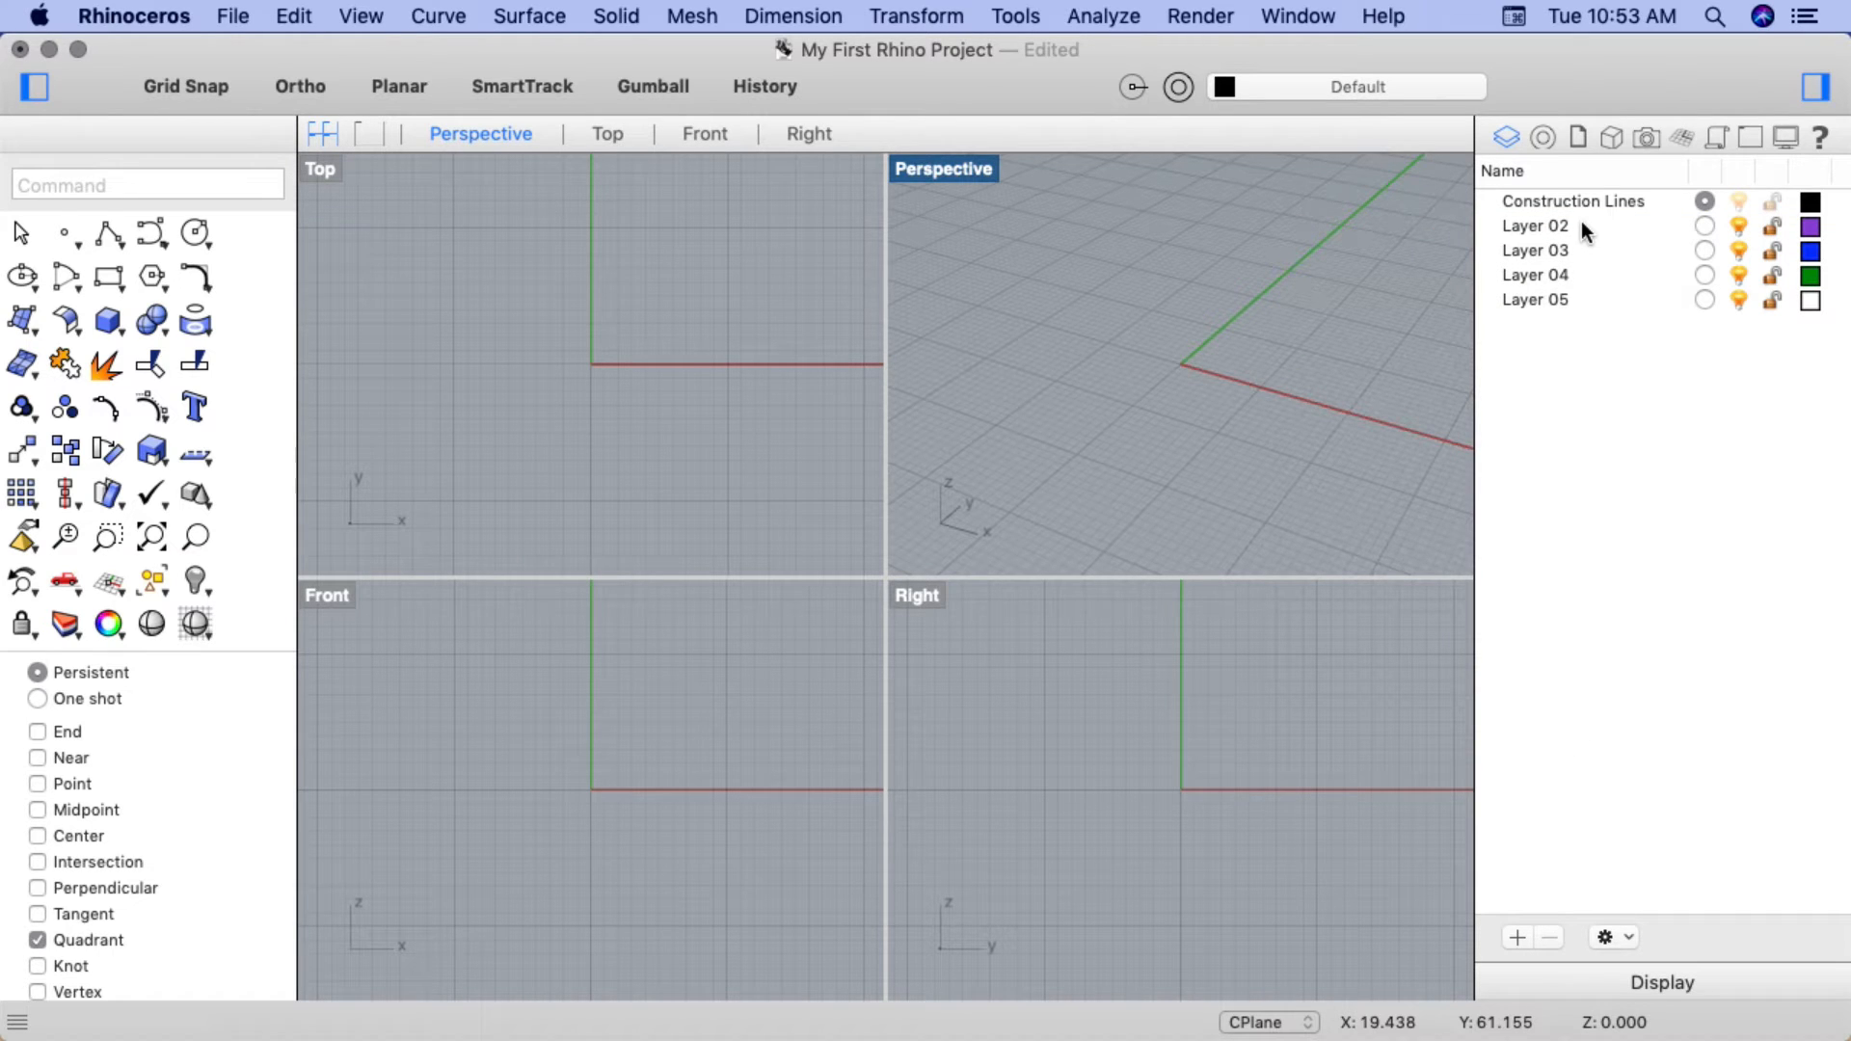
{"action": "left_click", "coordinate": [1582, 228]}
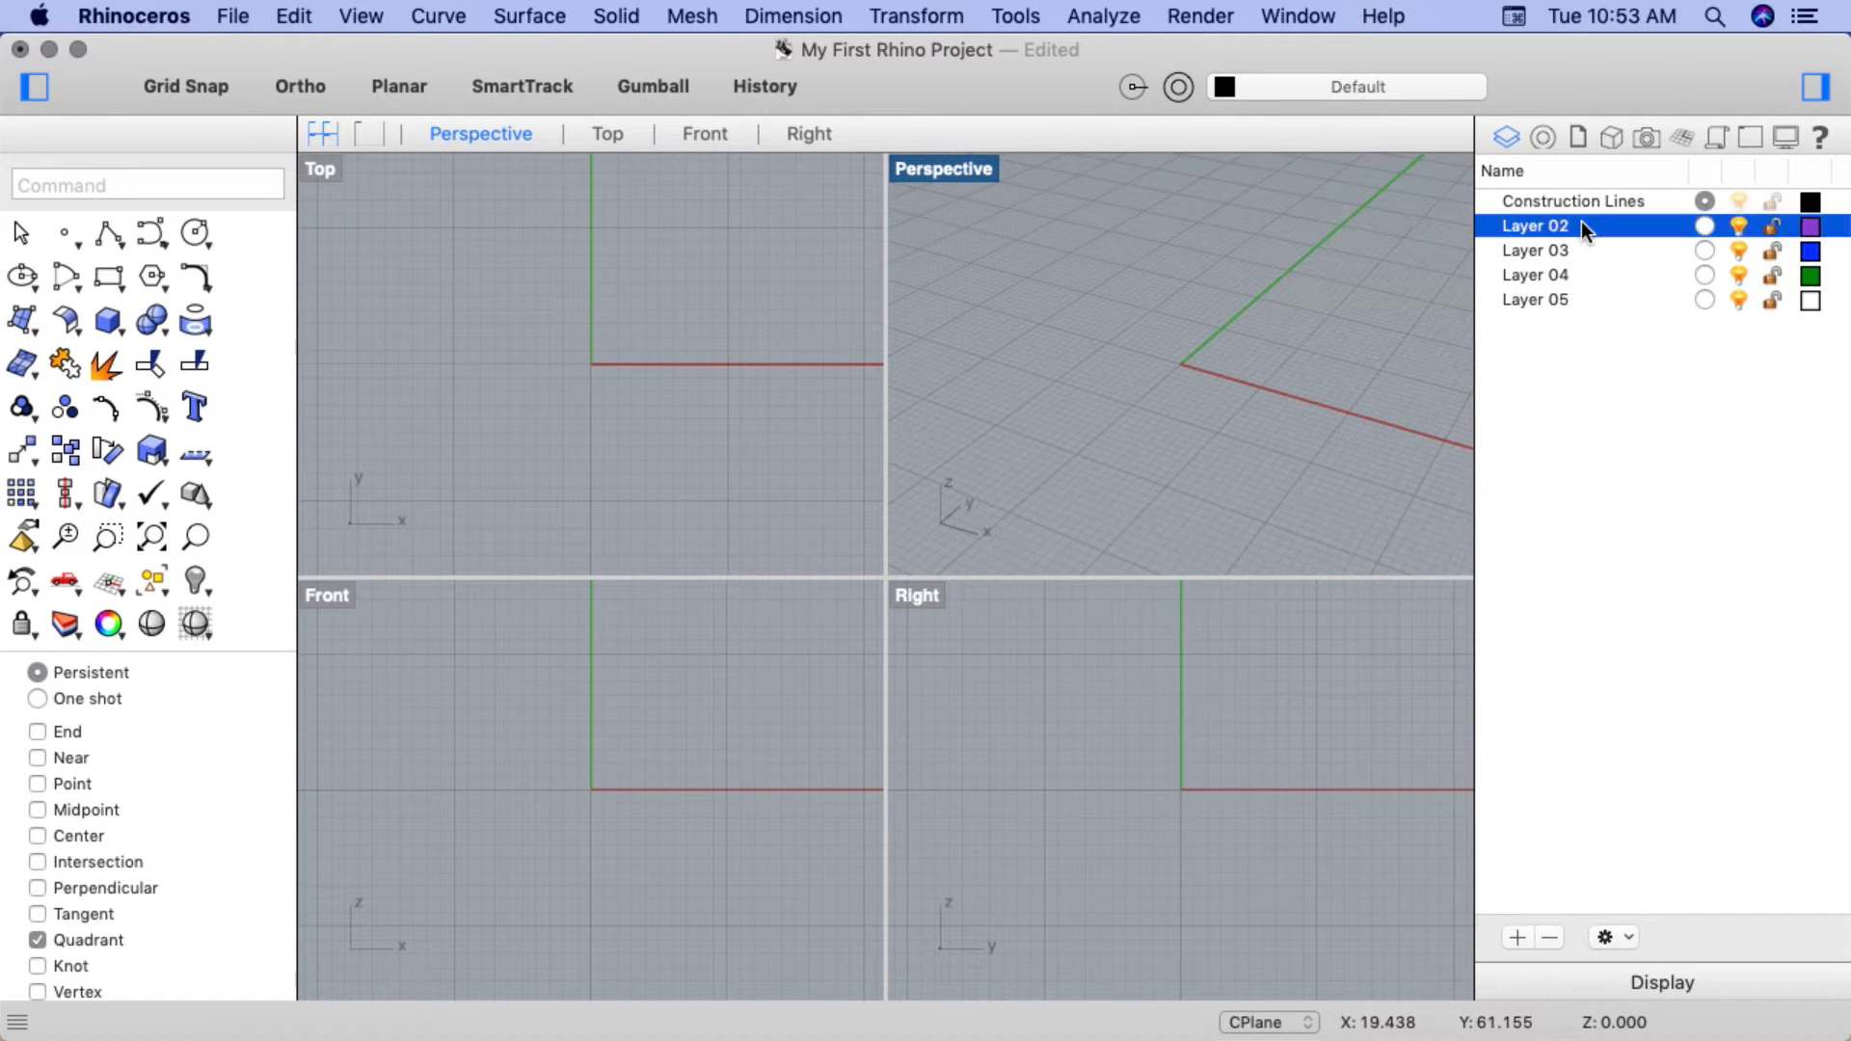
{"action": "left_click", "coordinate": [1582, 295], "text": "shift"}
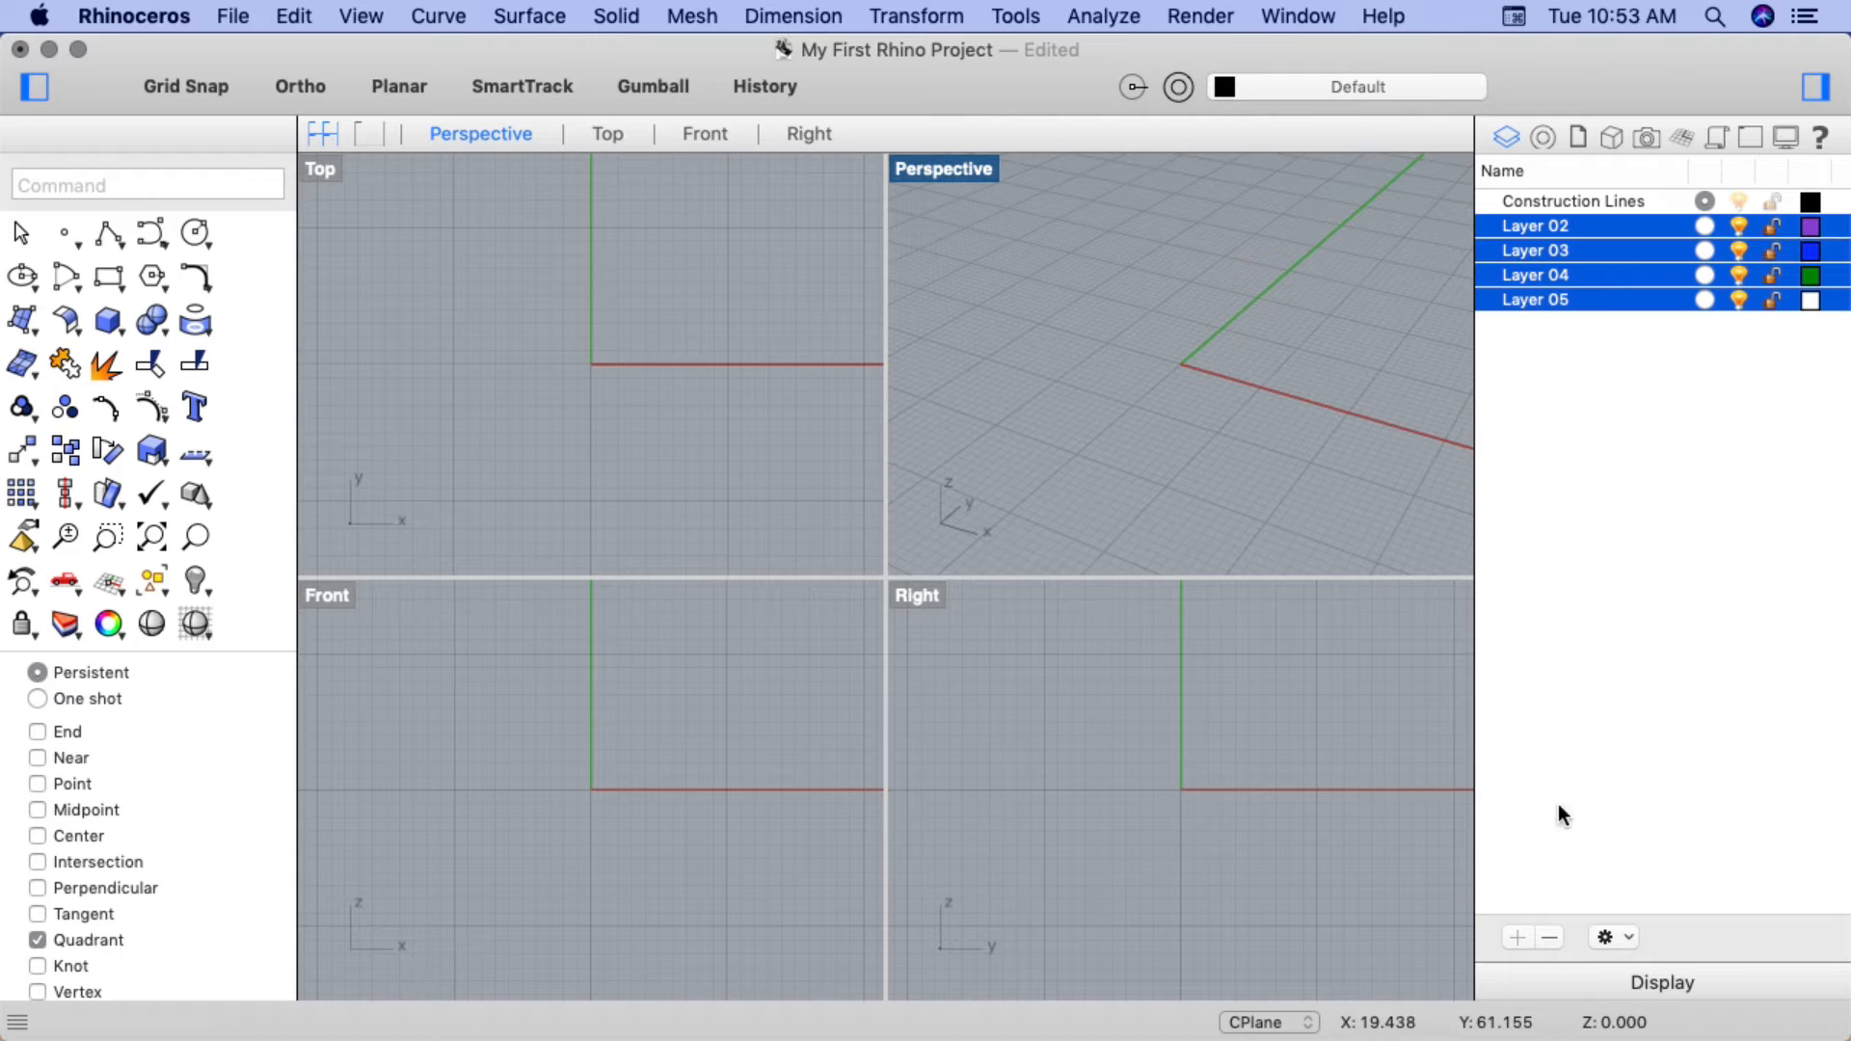
{"action": "left_click", "coordinate": [1556, 937]}
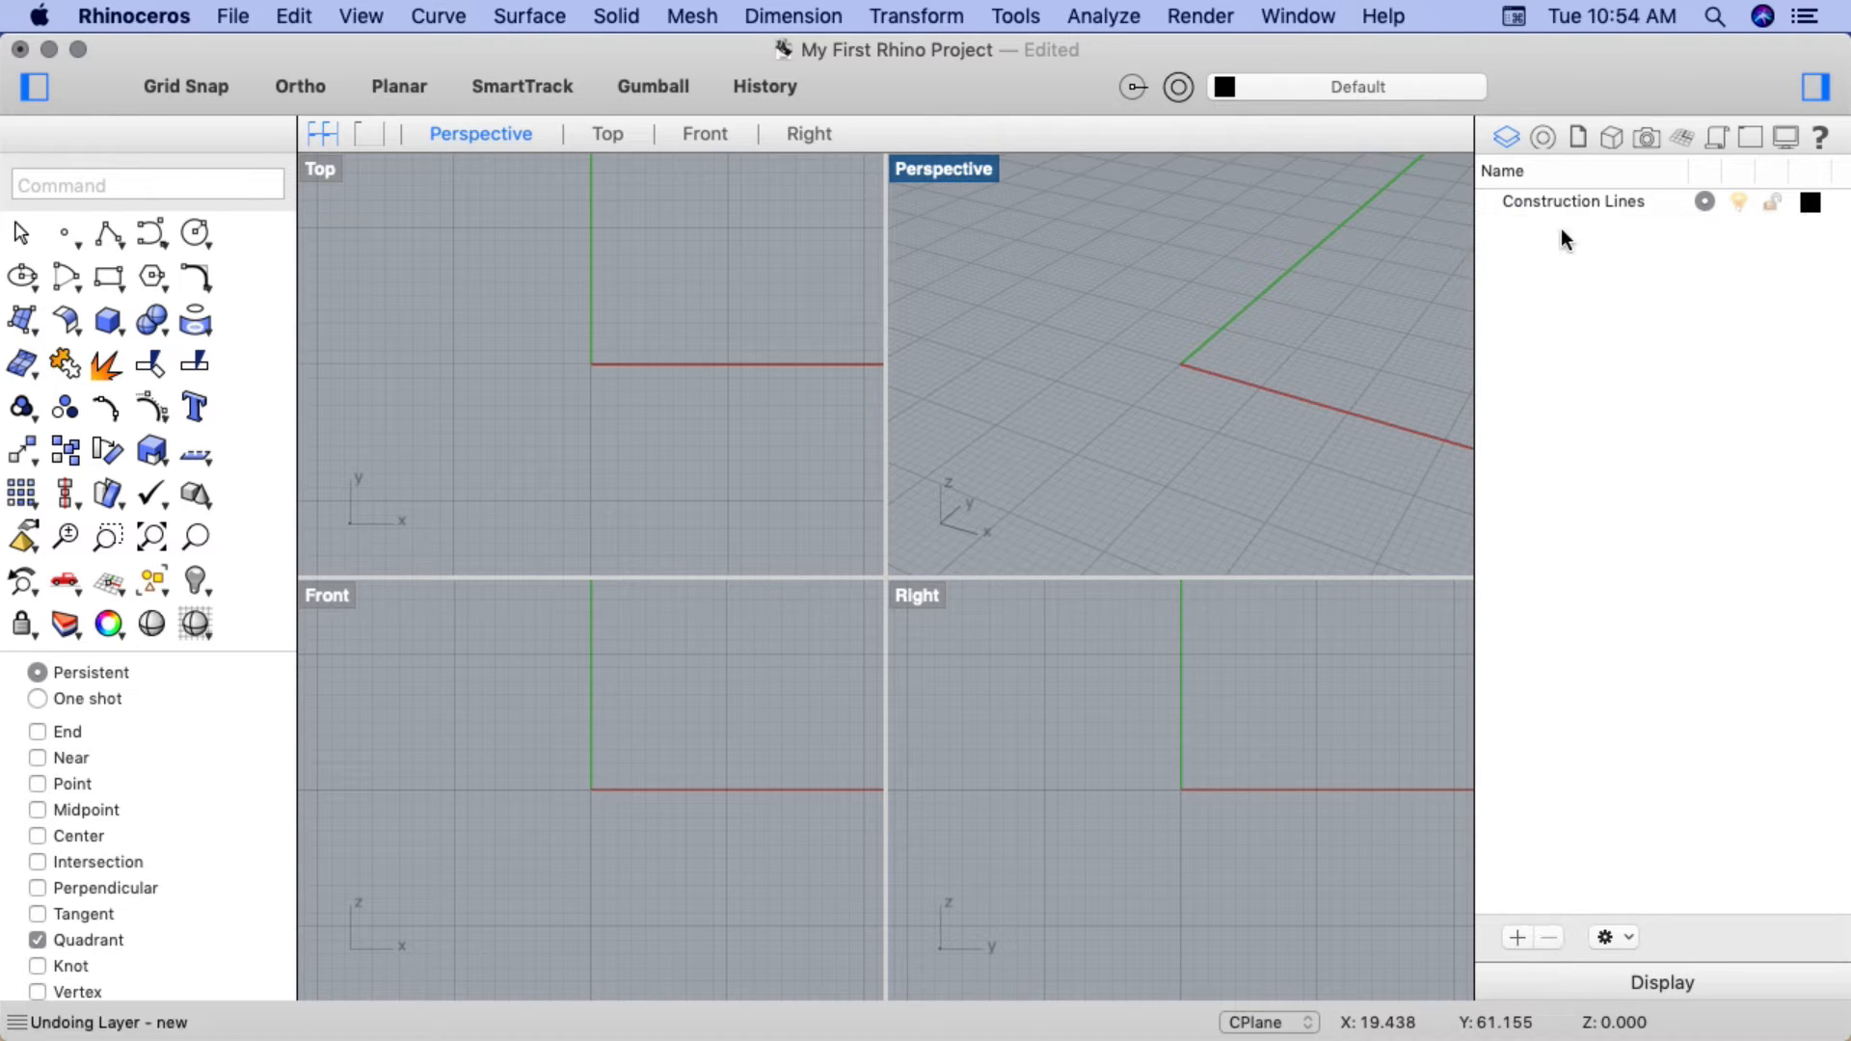
Create two new layers named "Object 1" and "Object 2" below Construction Lines
{"action": "right_click", "coordinate": [1560, 216]}
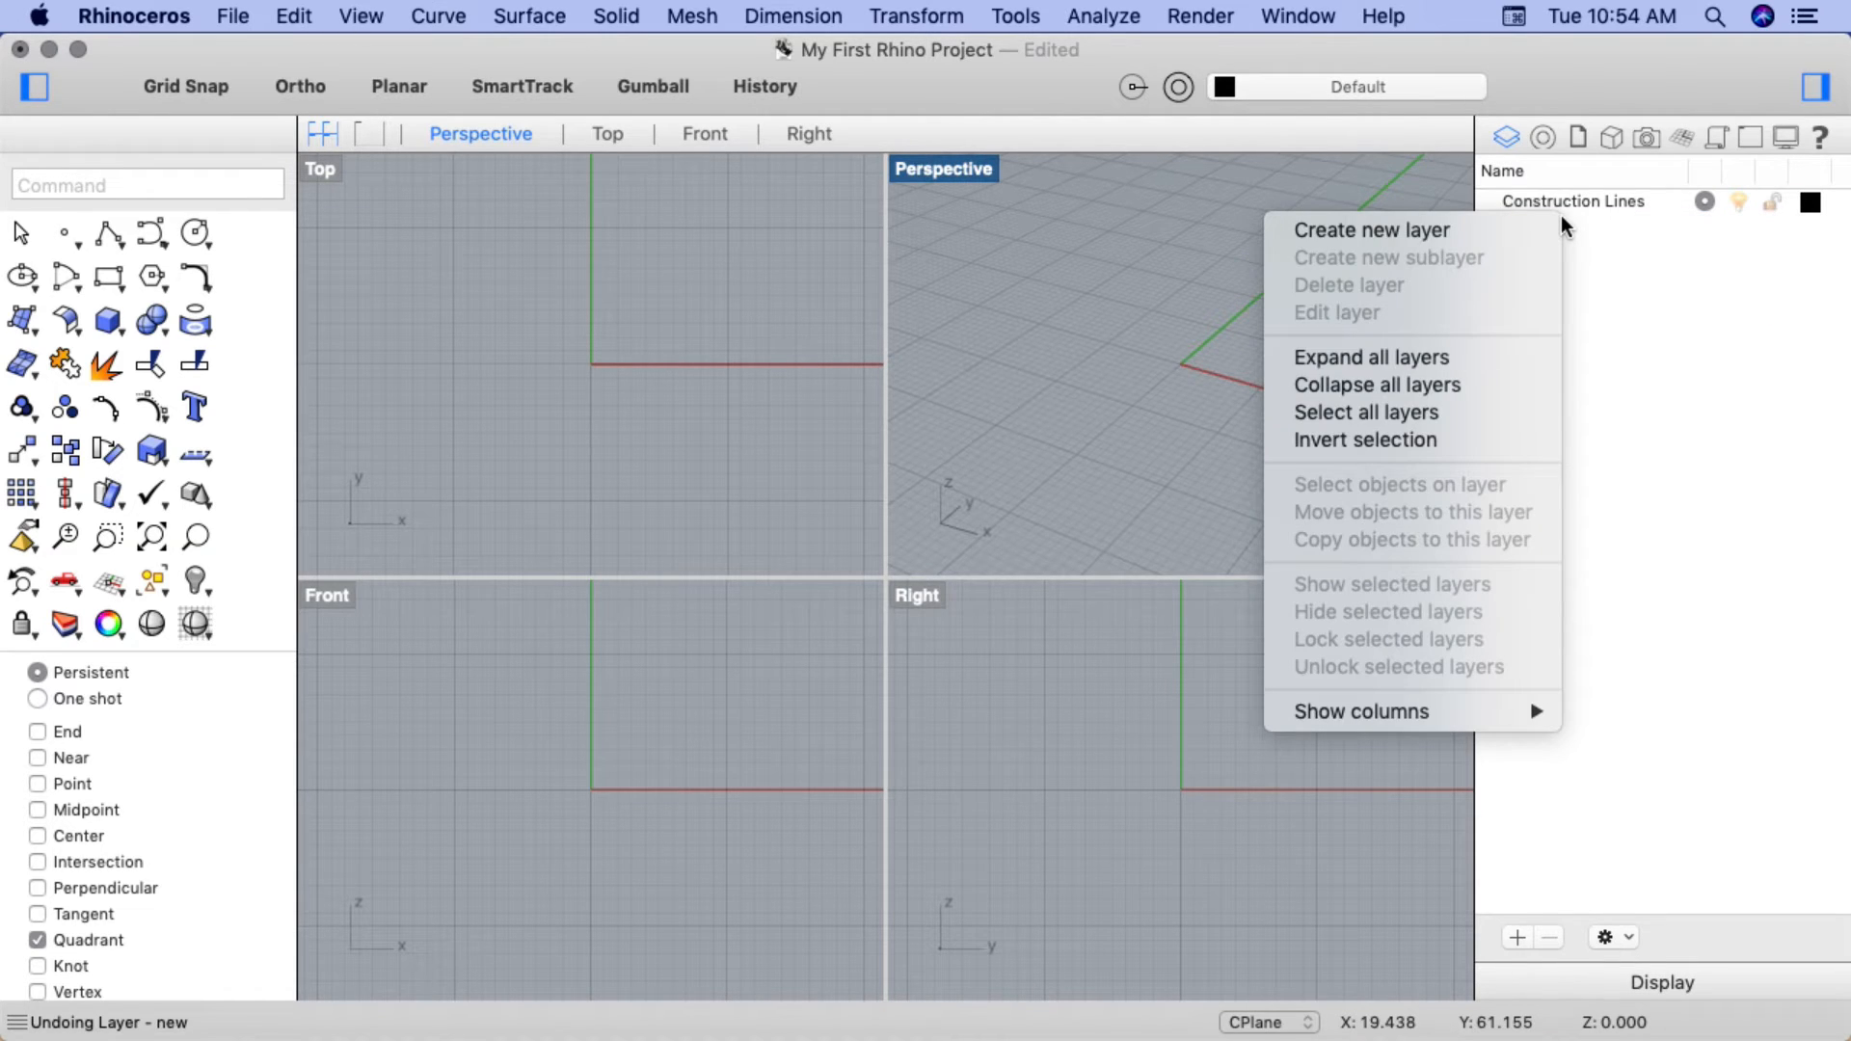
{"action": "left_click", "coordinate": [1546, 228]}
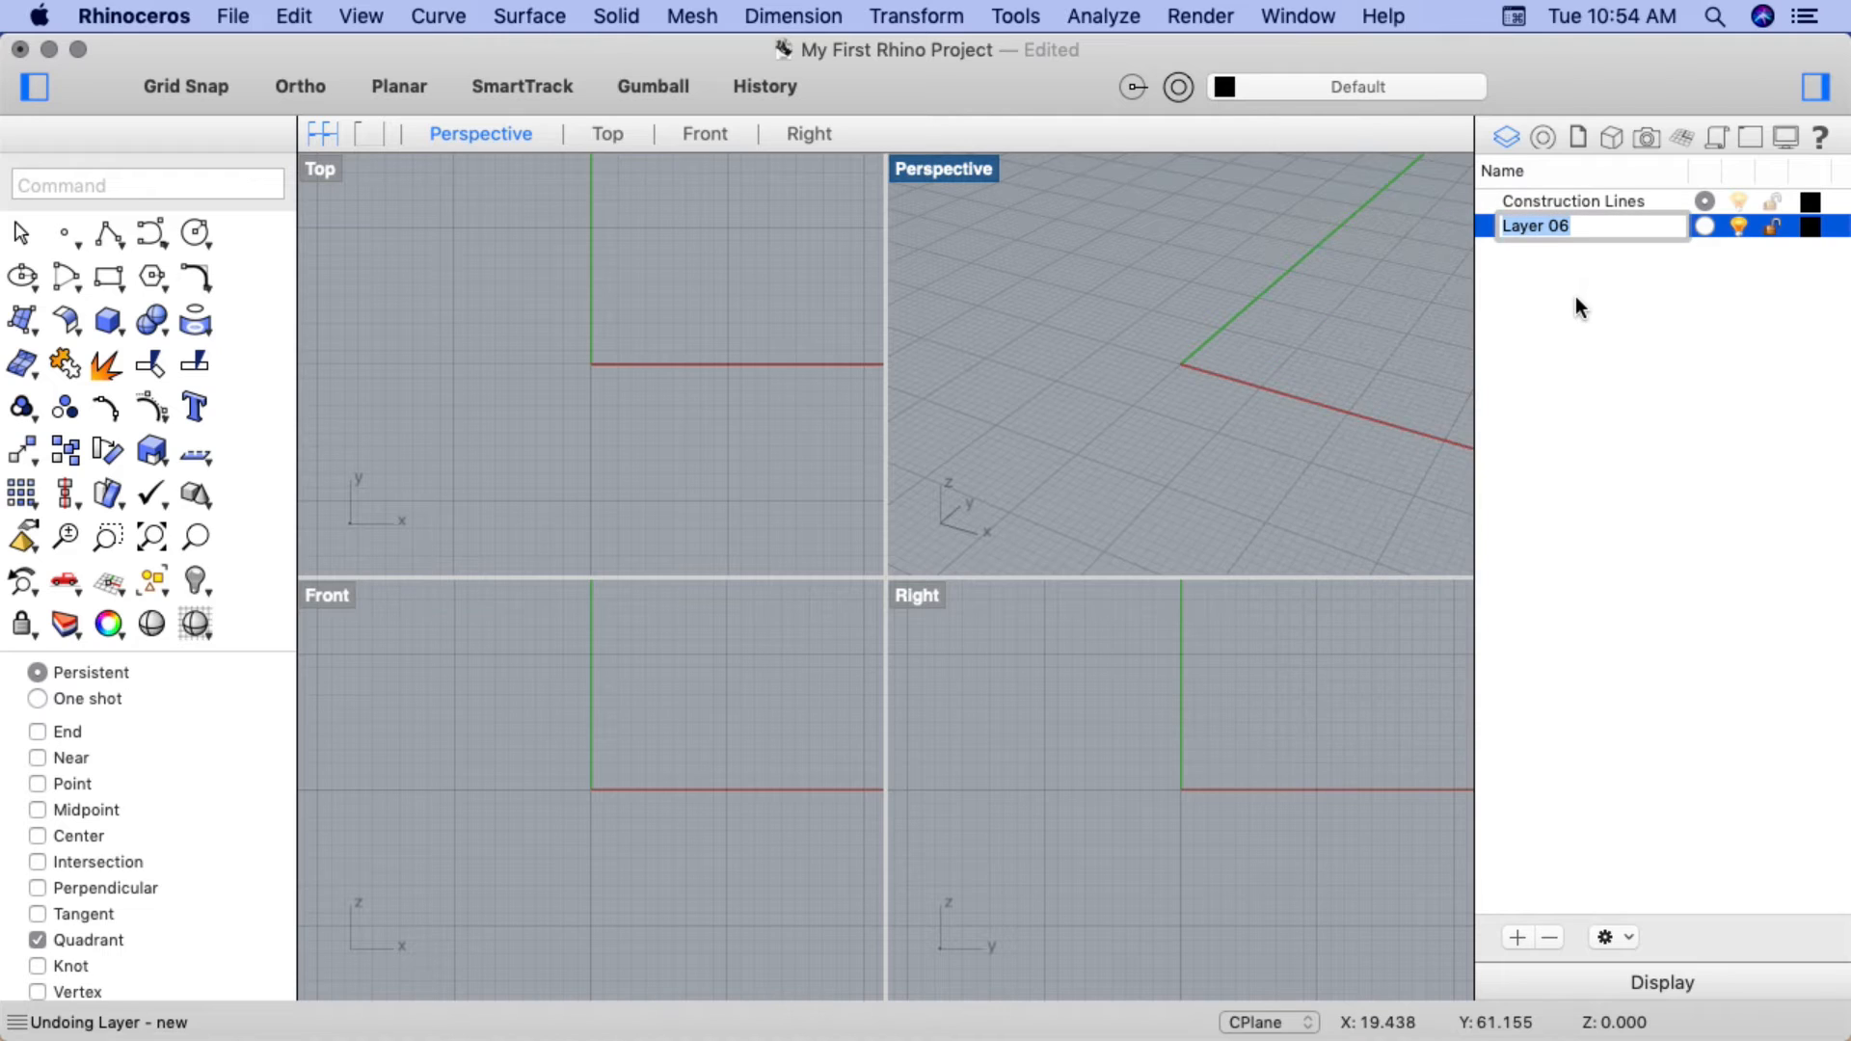
{"action": "type", "text": "Object 1"}
{"action": "key", "text": "Return"}
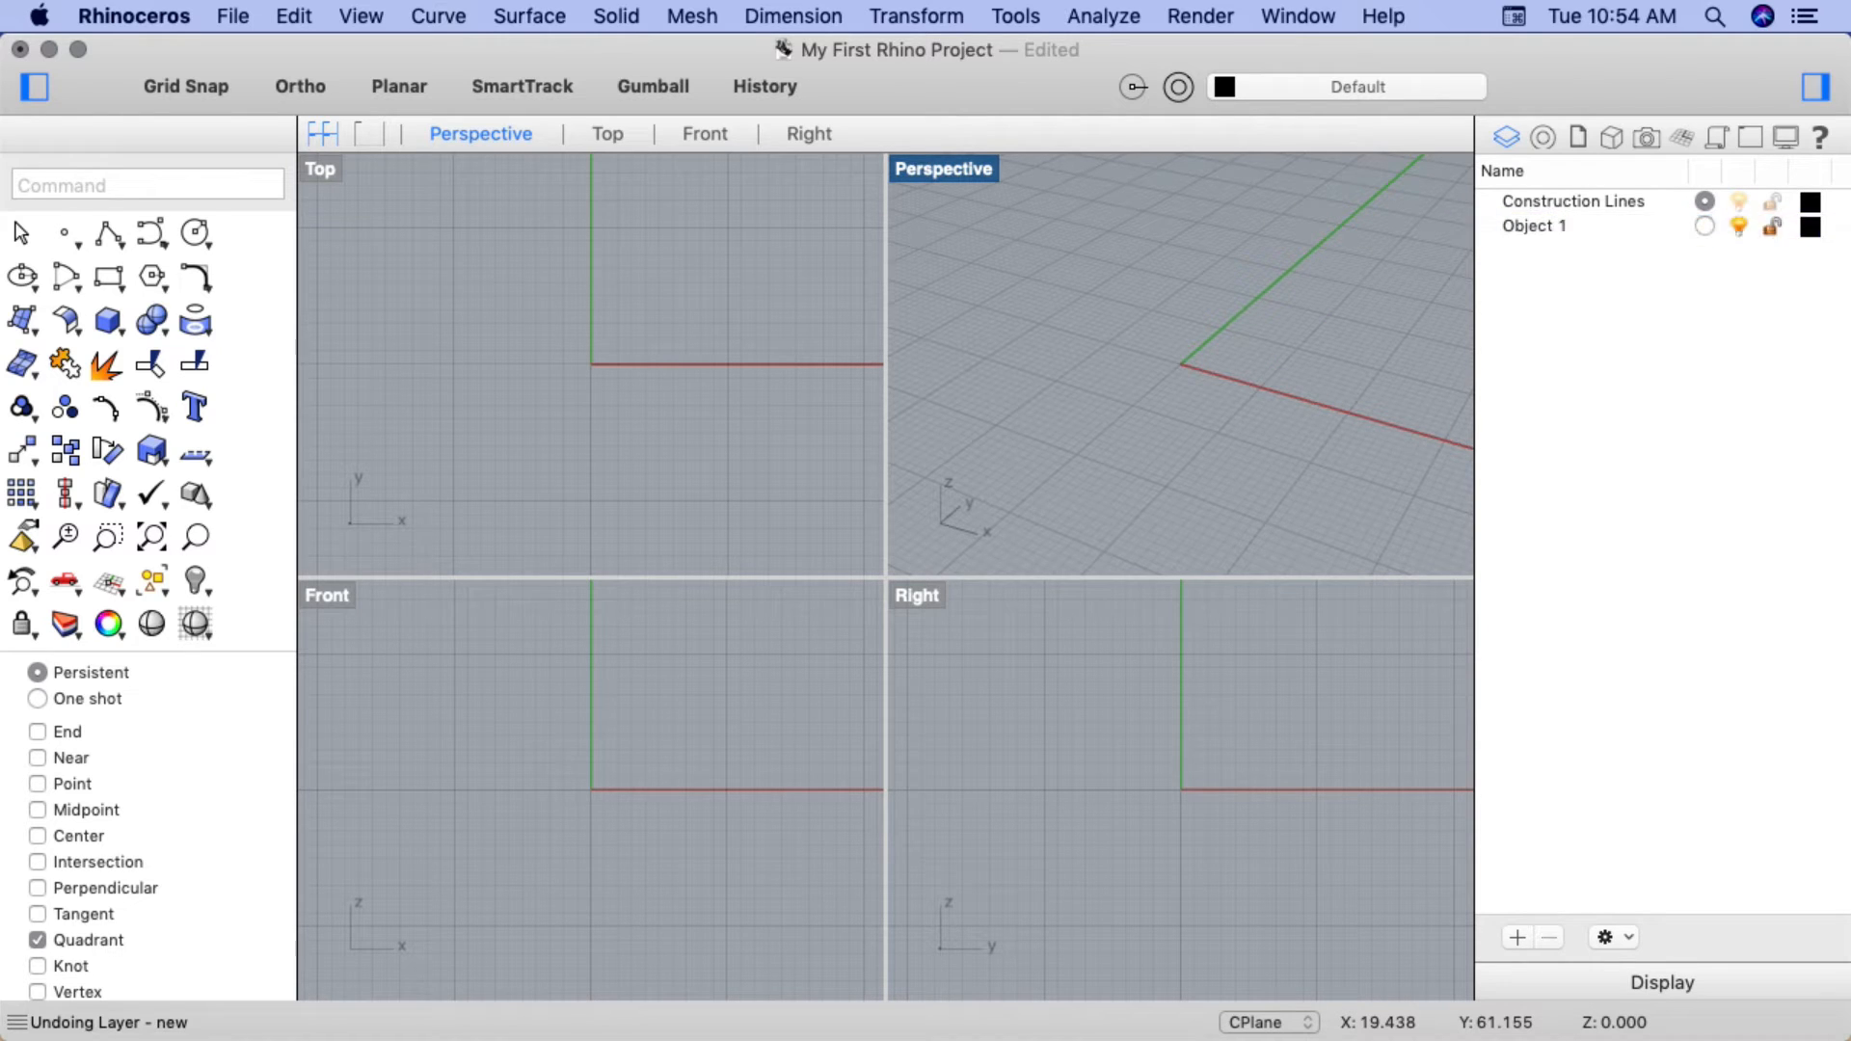
{"action": "left_click", "coordinate": [1518, 930]}
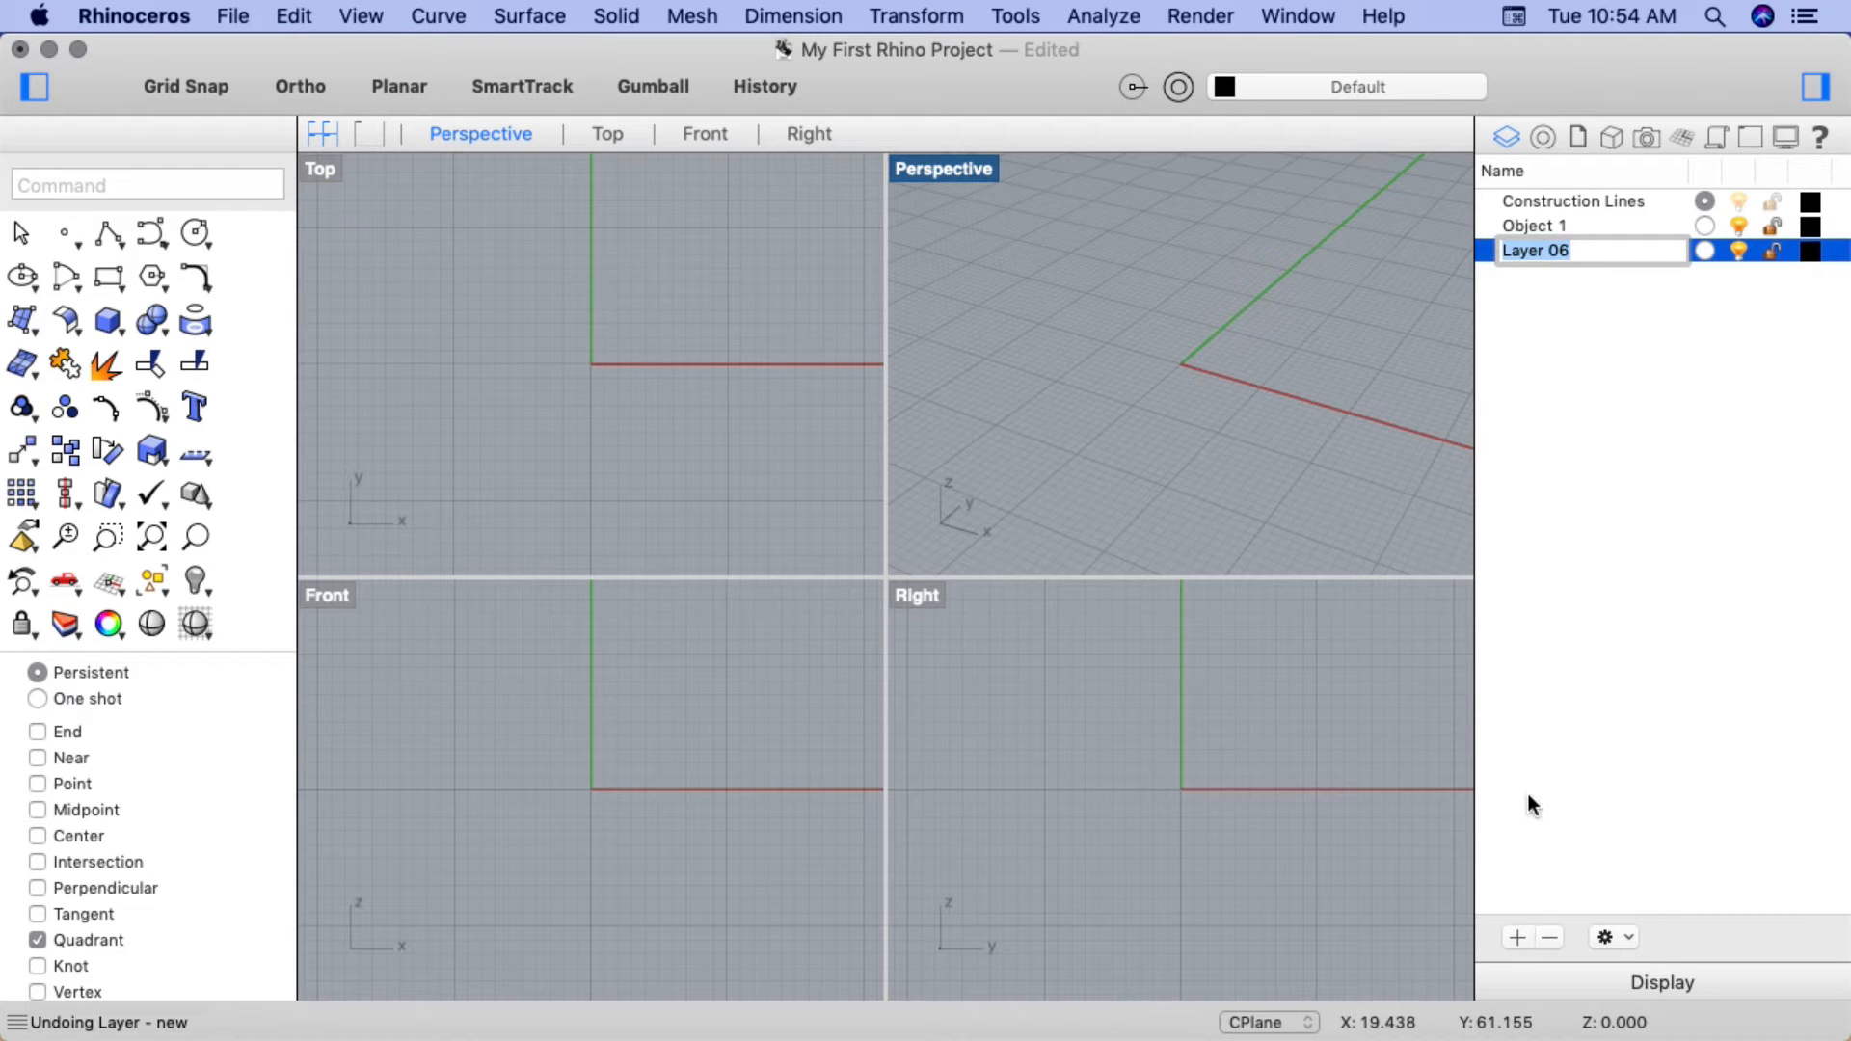
{"action": "type", "text": "Object 2"}
{"action": "key", "text": "Return"}
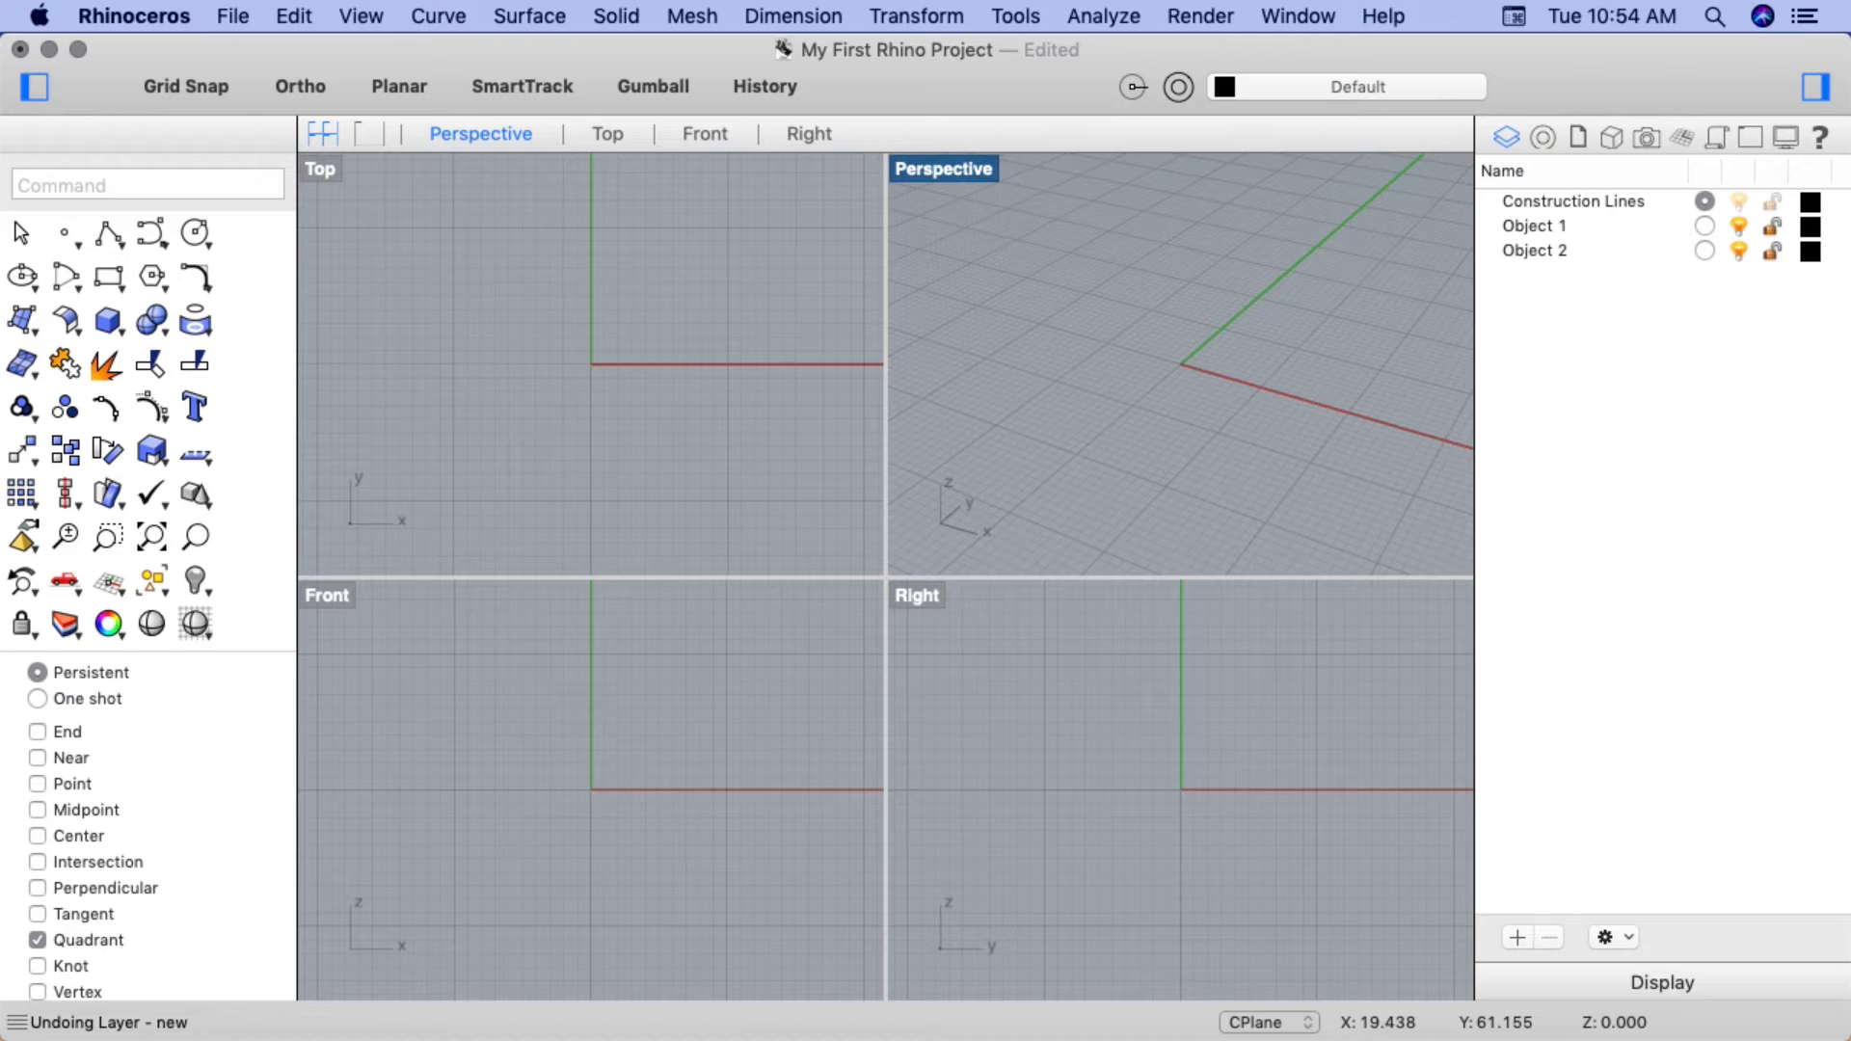
Set the display colour of layer Object 1 to teal blue and of layer Object 2 to orange
{"action": "left_click", "coordinate": [1812, 228]}
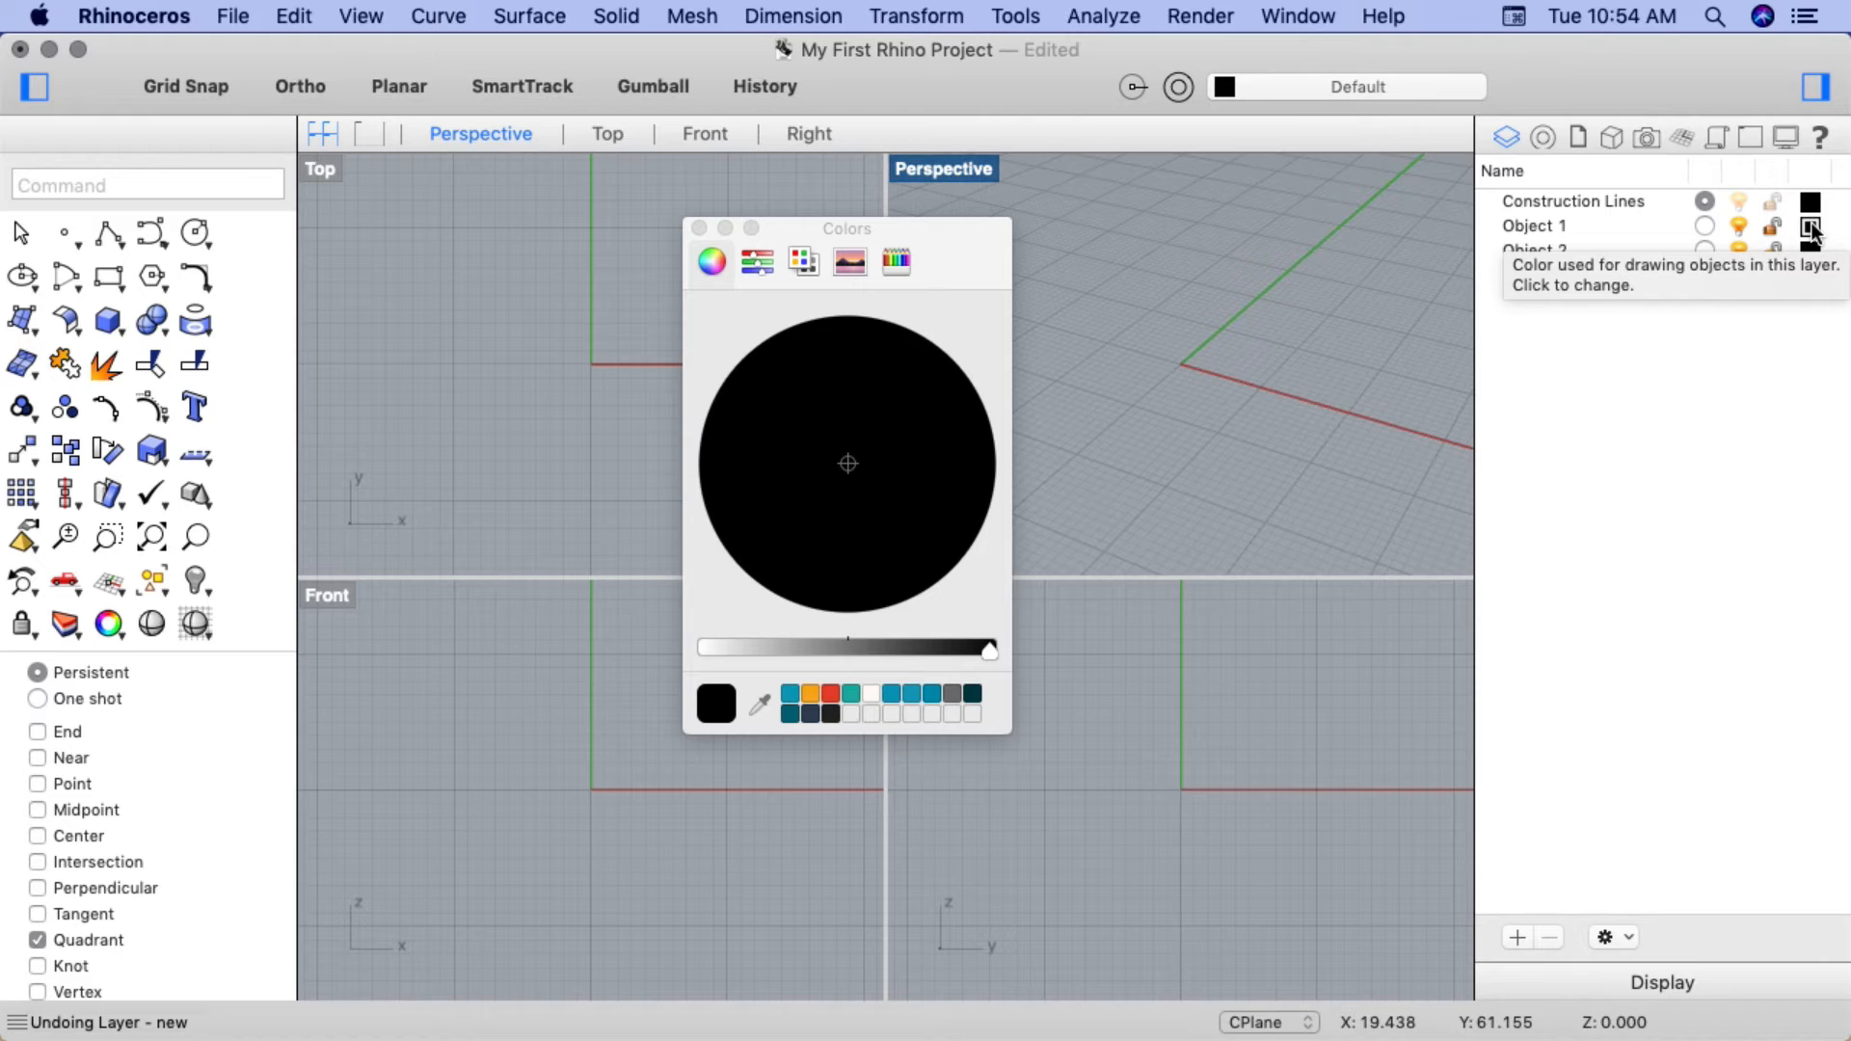
{"action": "left_click", "coordinate": [790, 698]}
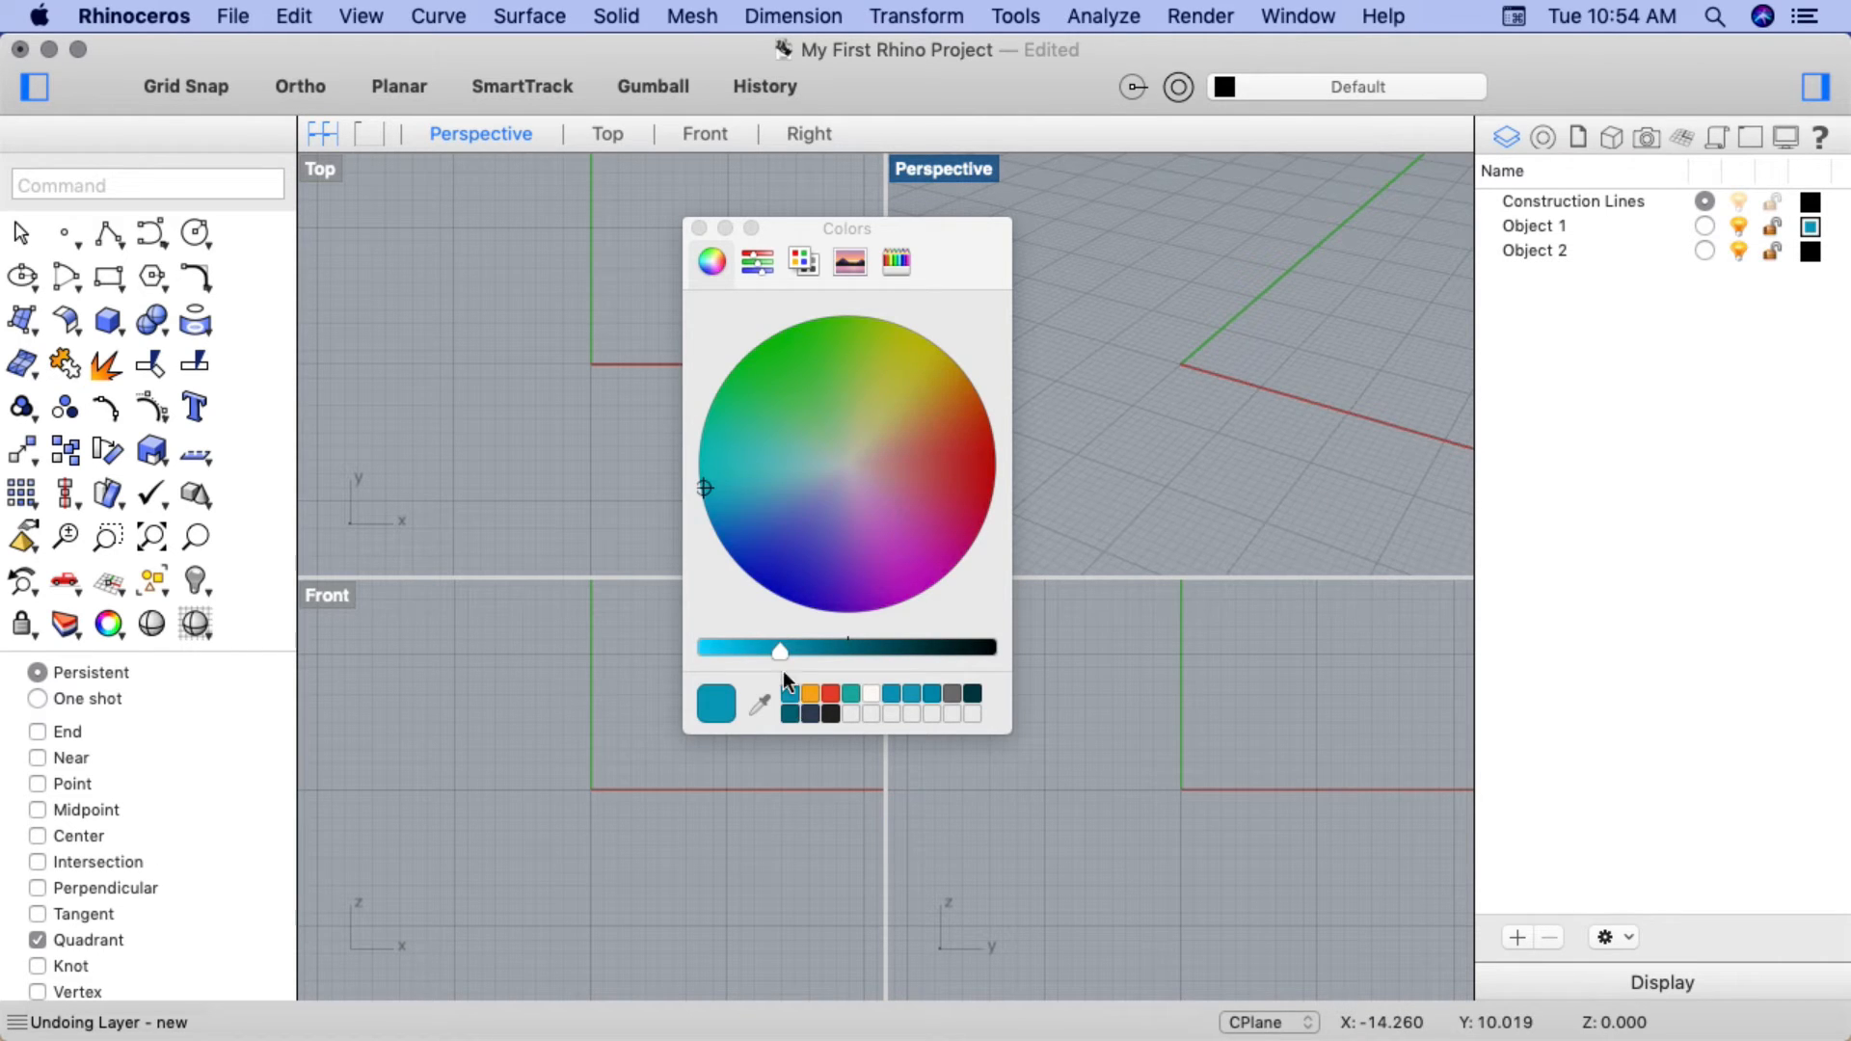
{"action": "left_click", "coordinate": [699, 228]}
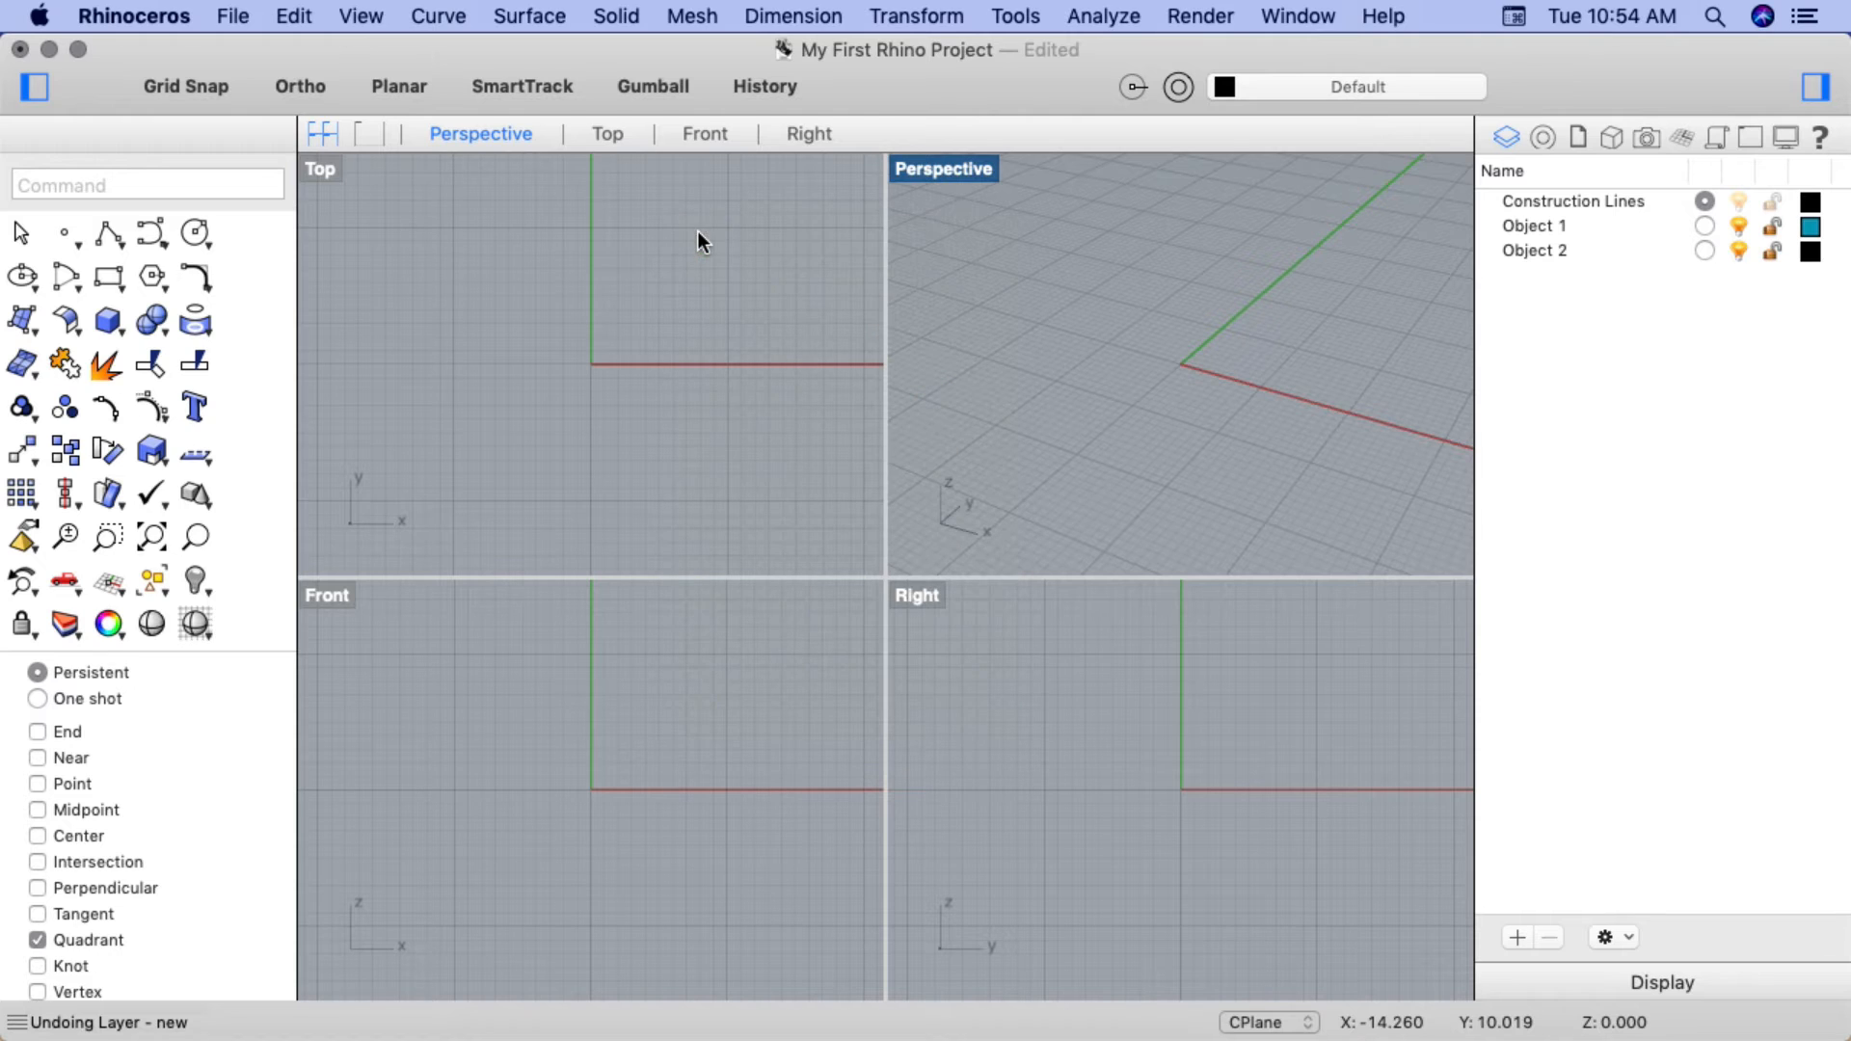
{"action": "left_click", "coordinate": [1810, 252]}
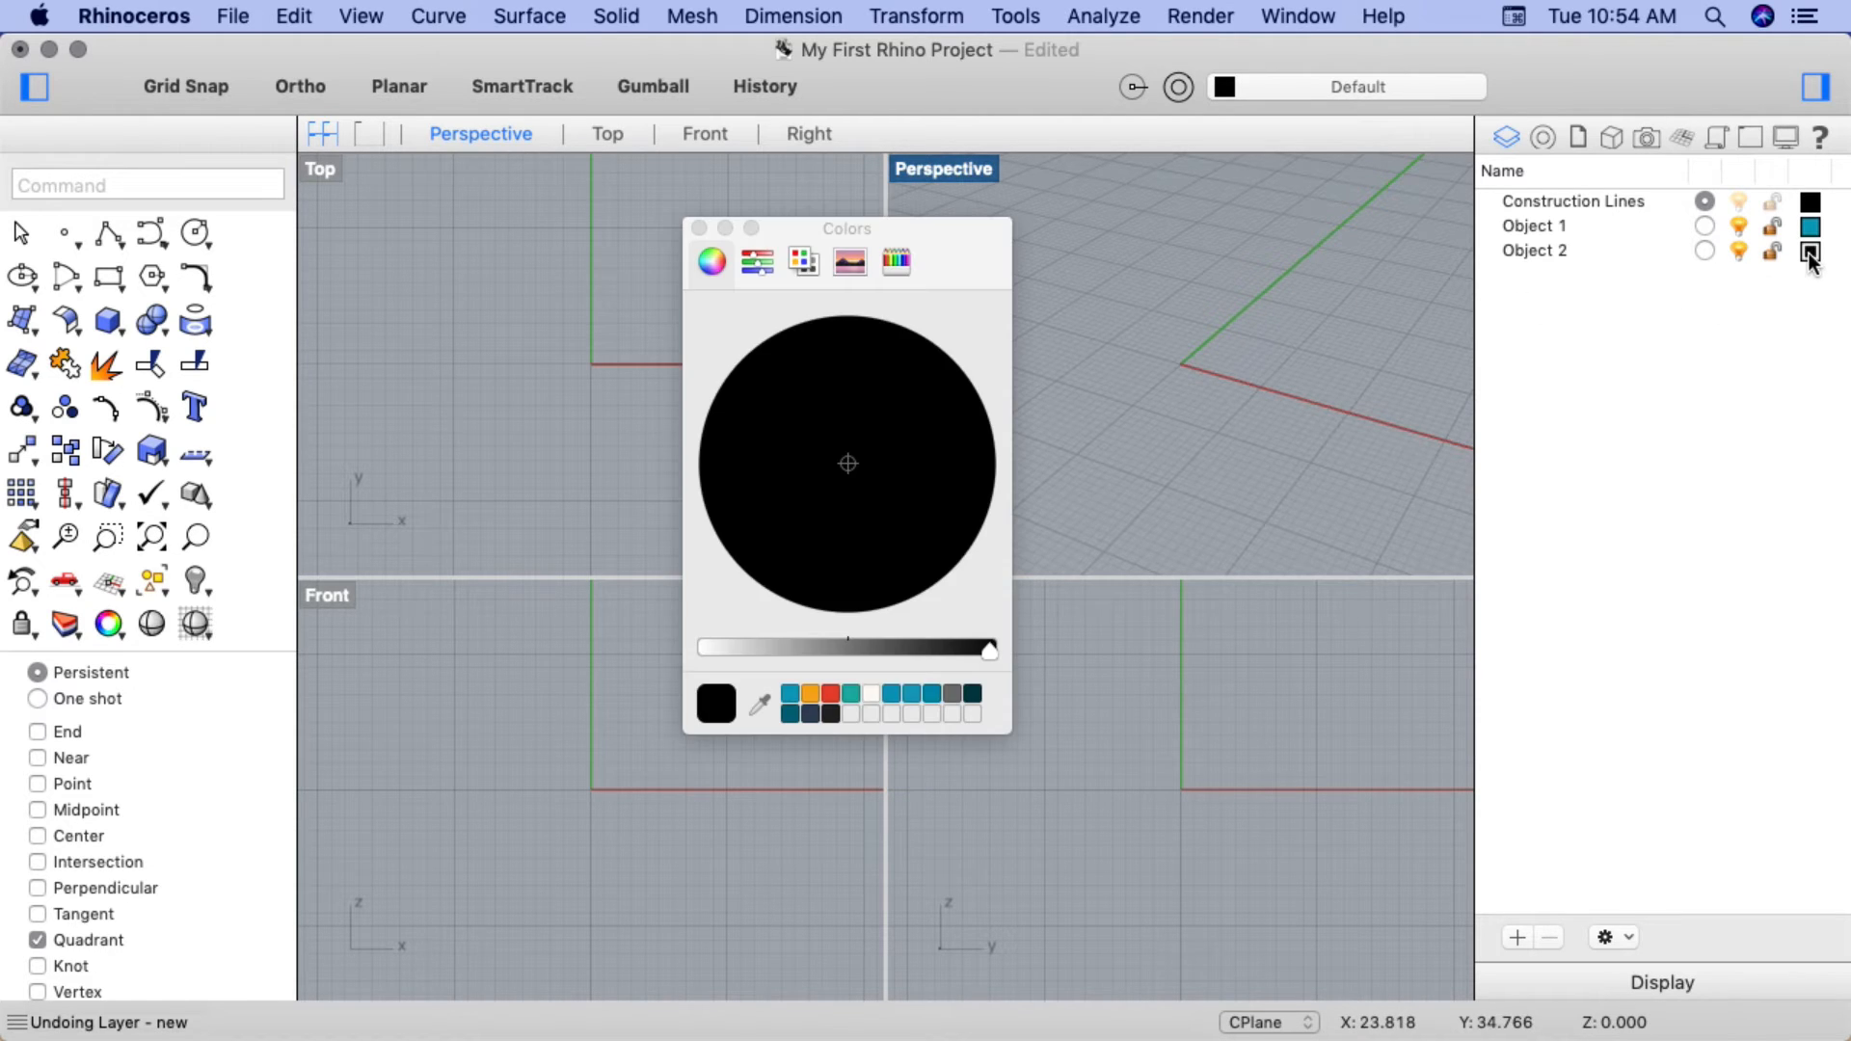
{"action": "left_click", "coordinate": [812, 696]}
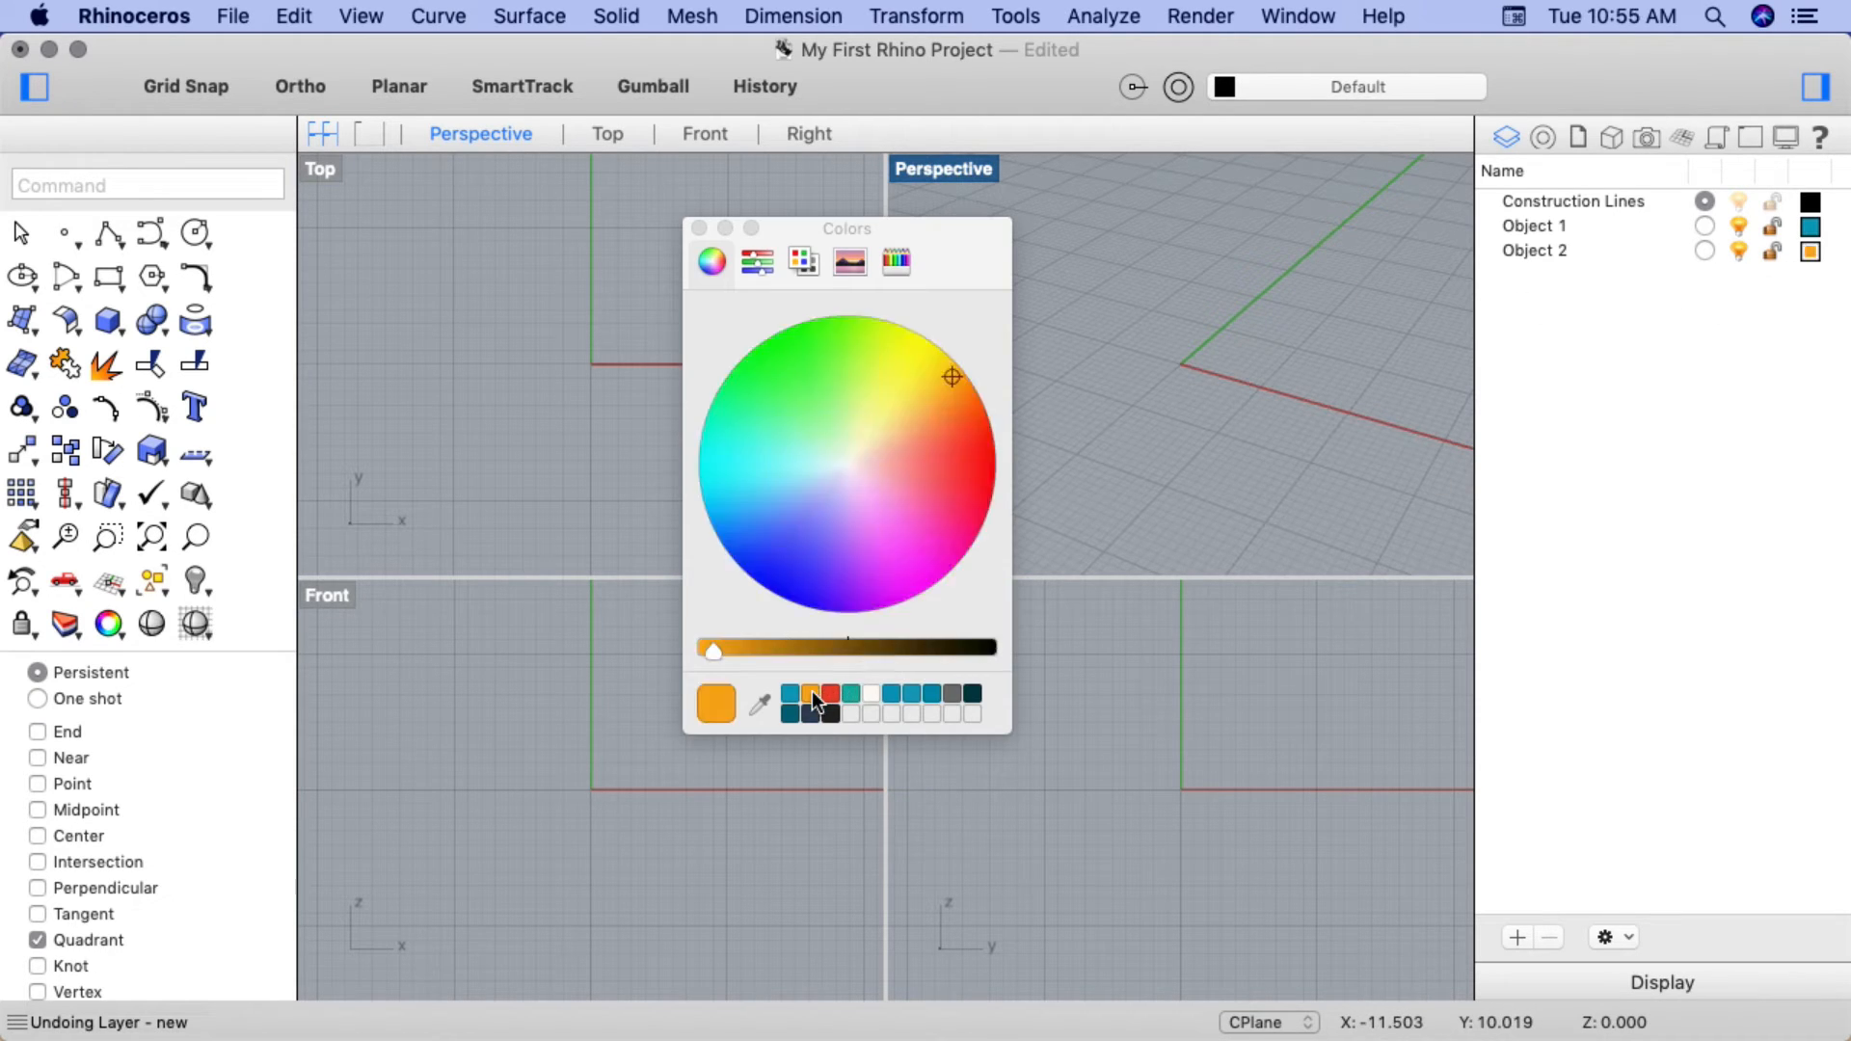
{"action": "left_click", "coordinate": [699, 228]}
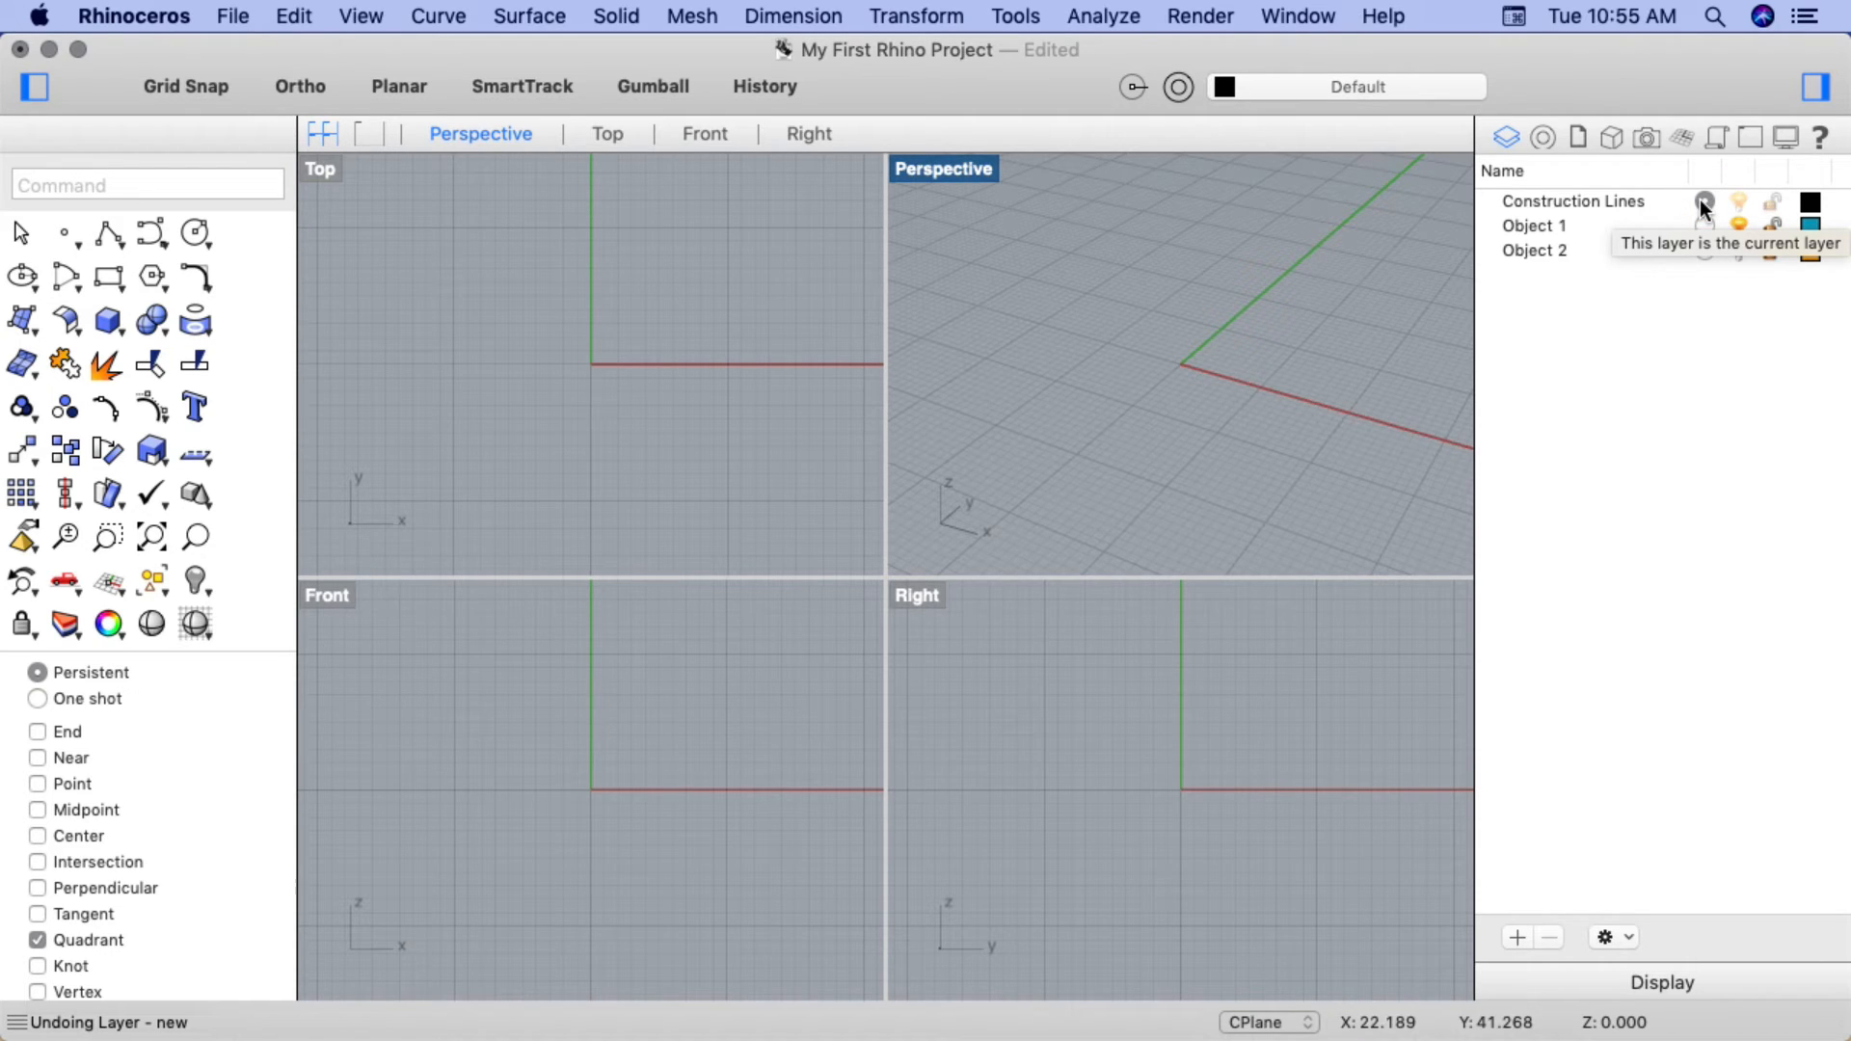
Draw a straight diagonal line passing close to the origin in the Perspective view, on the Construction Lines layer
{"action": "type", "text": "Line"}
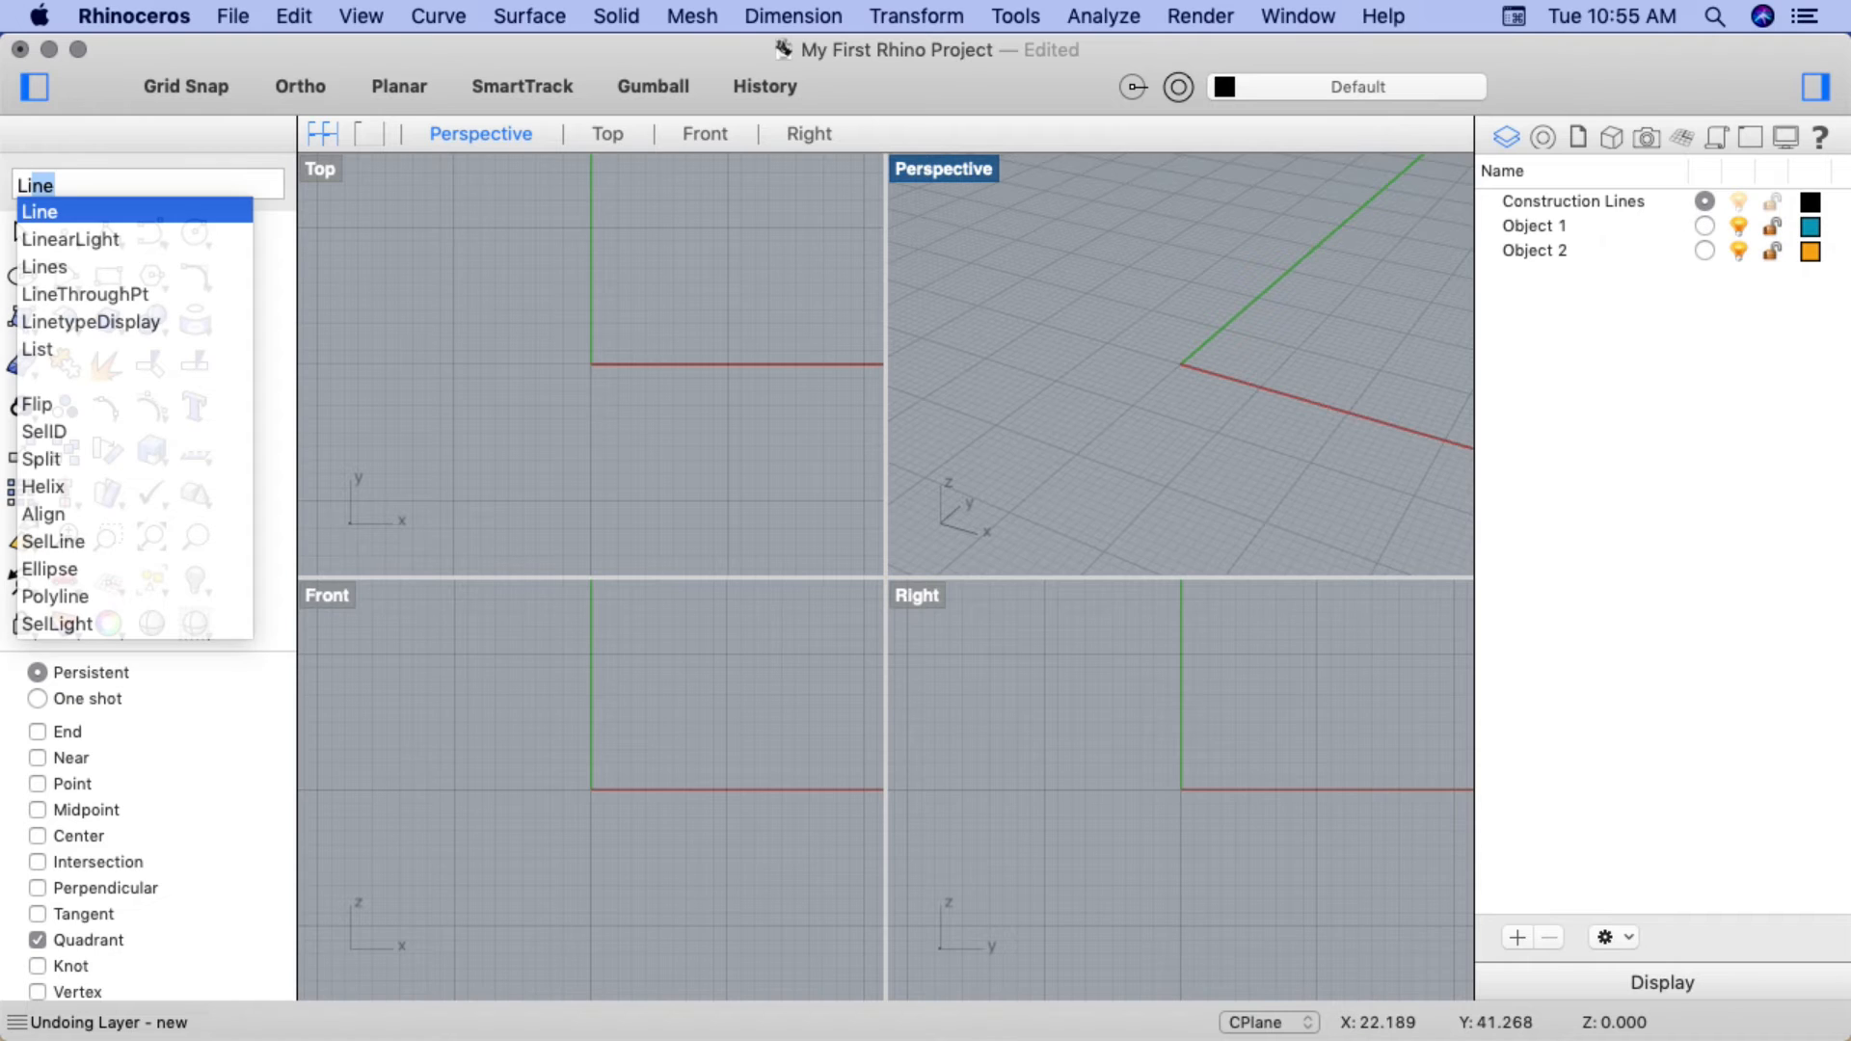
{"action": "key", "text": "Return"}
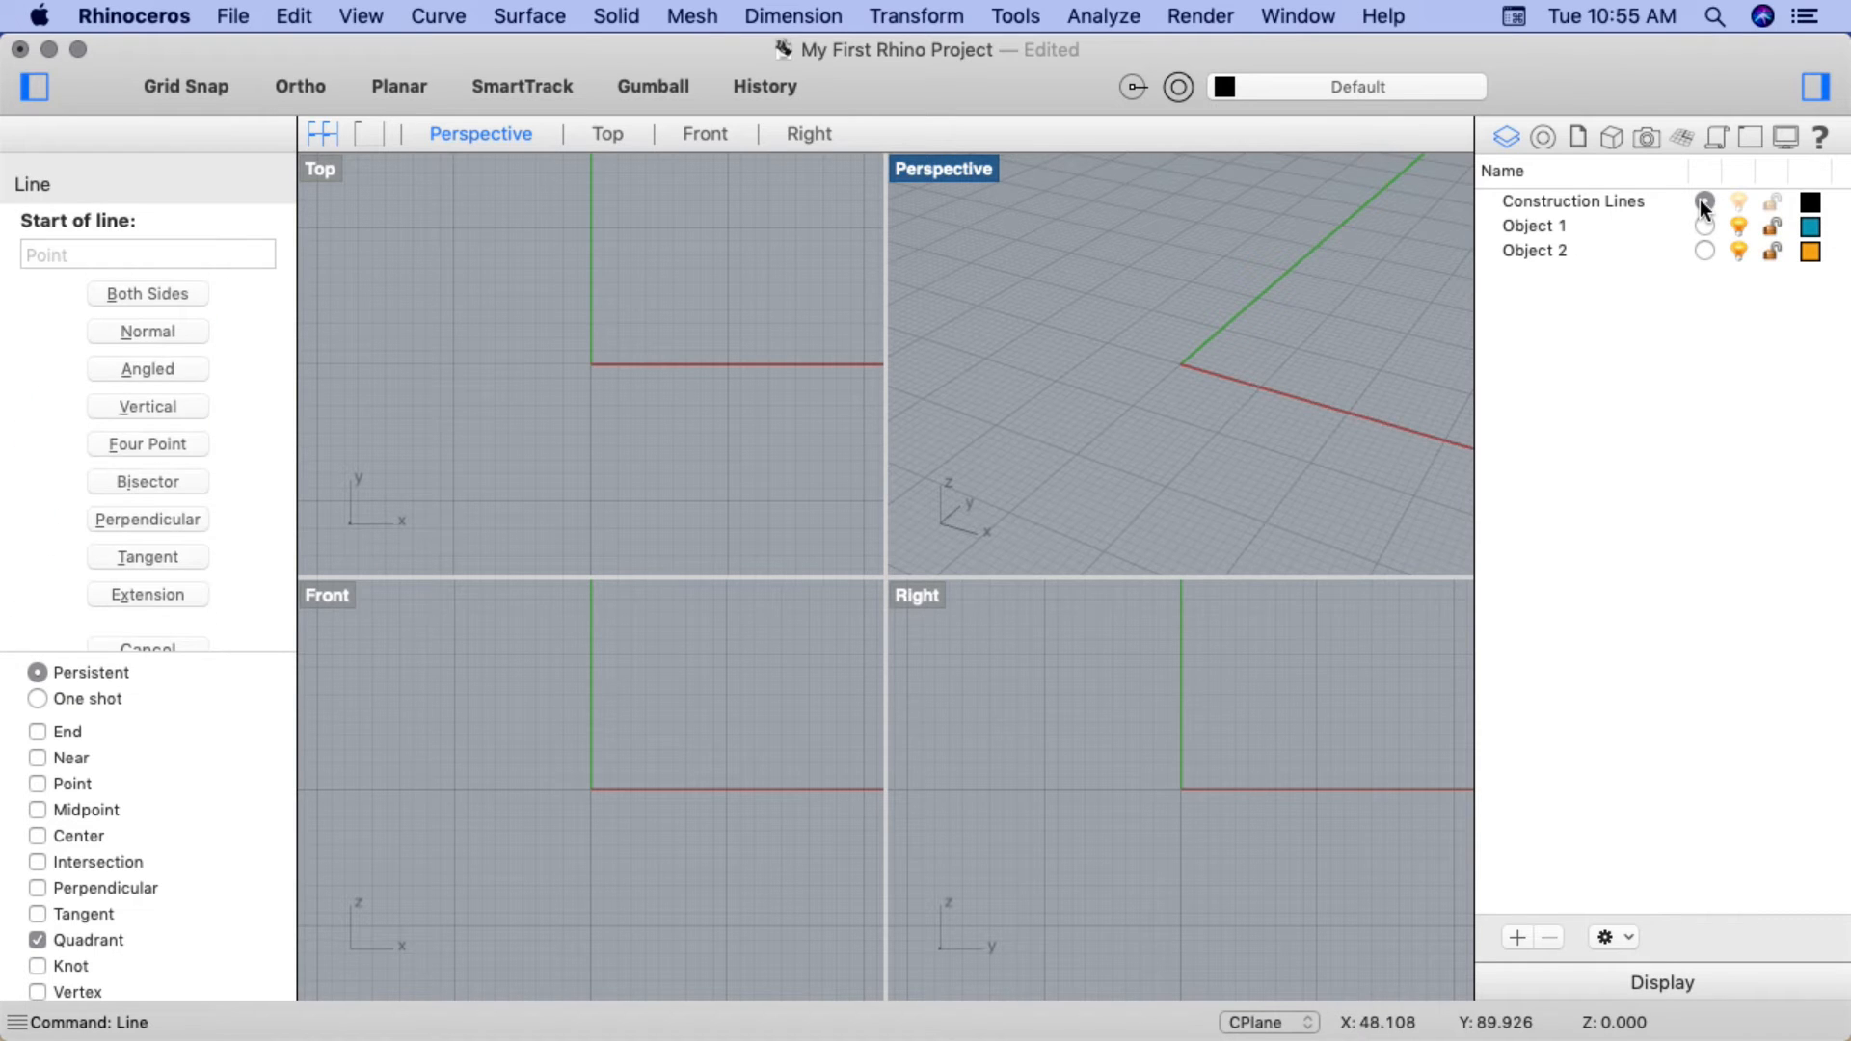
{"action": "left_click", "coordinate": [1077, 253]}
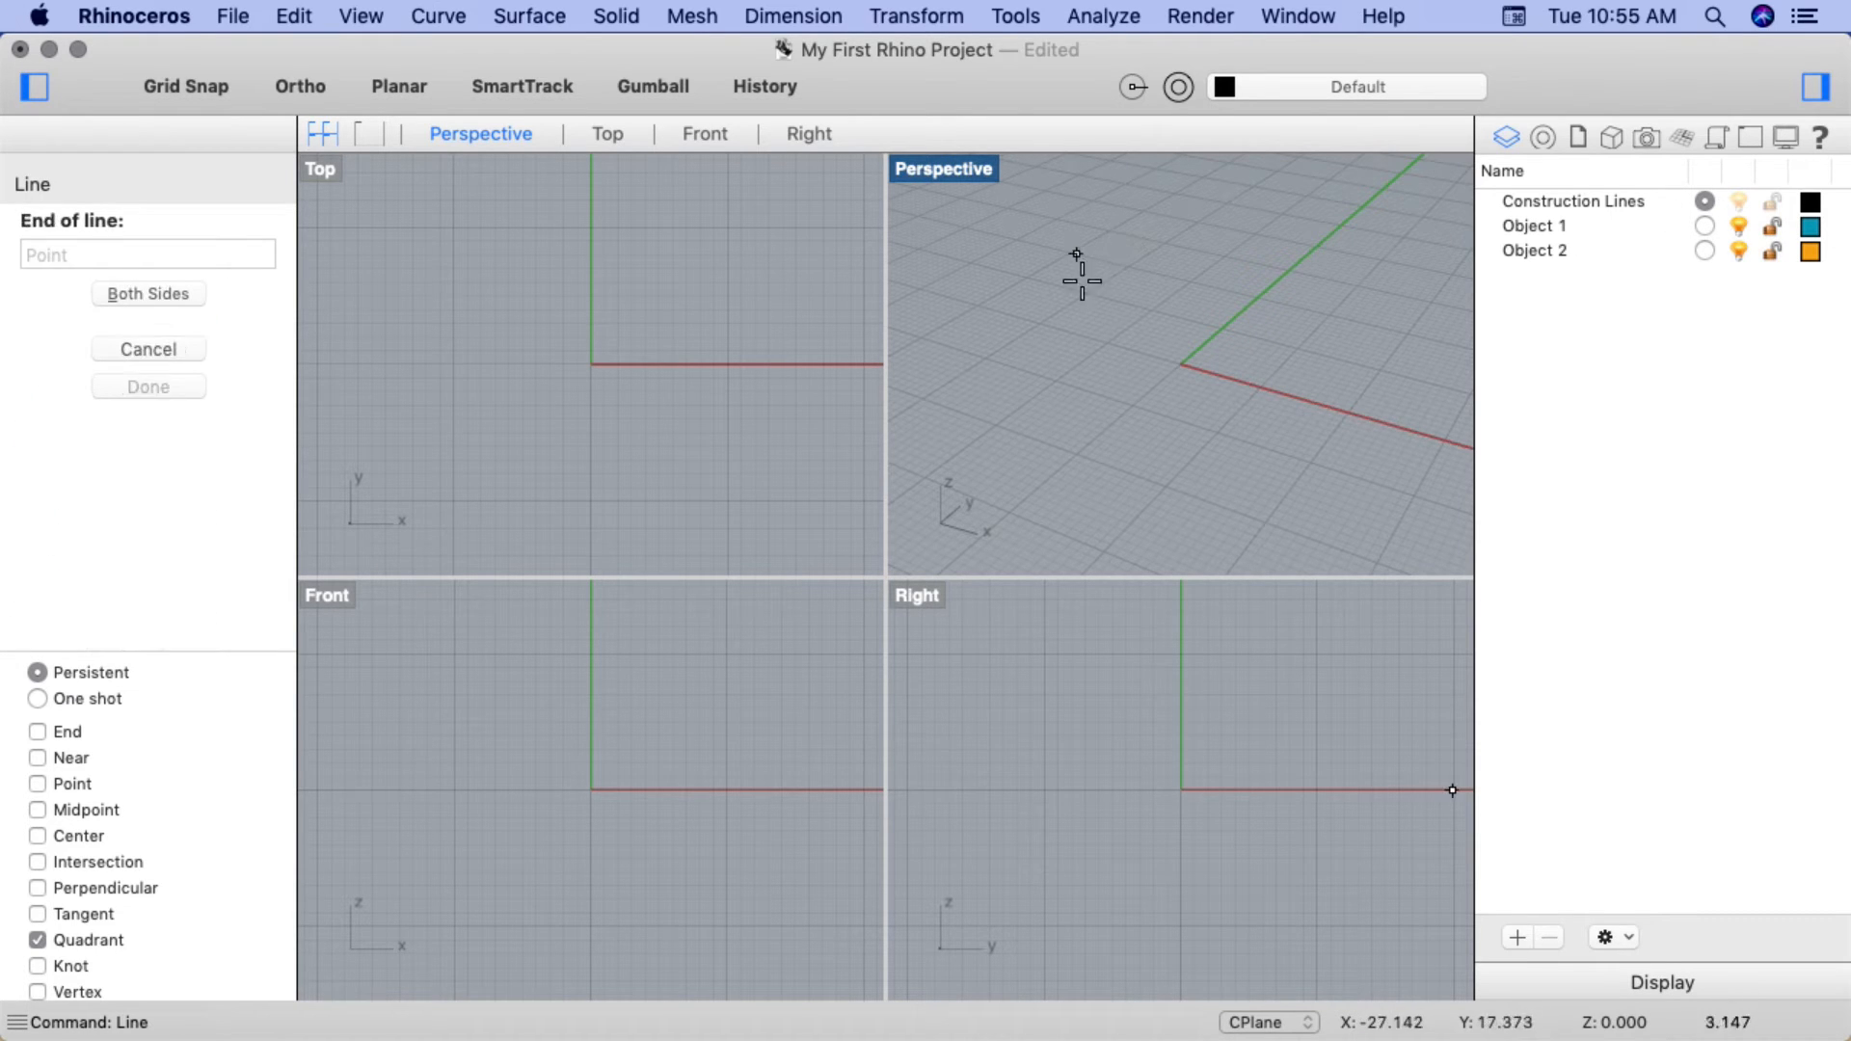
{"action": "left_click", "coordinate": [1300, 465]}
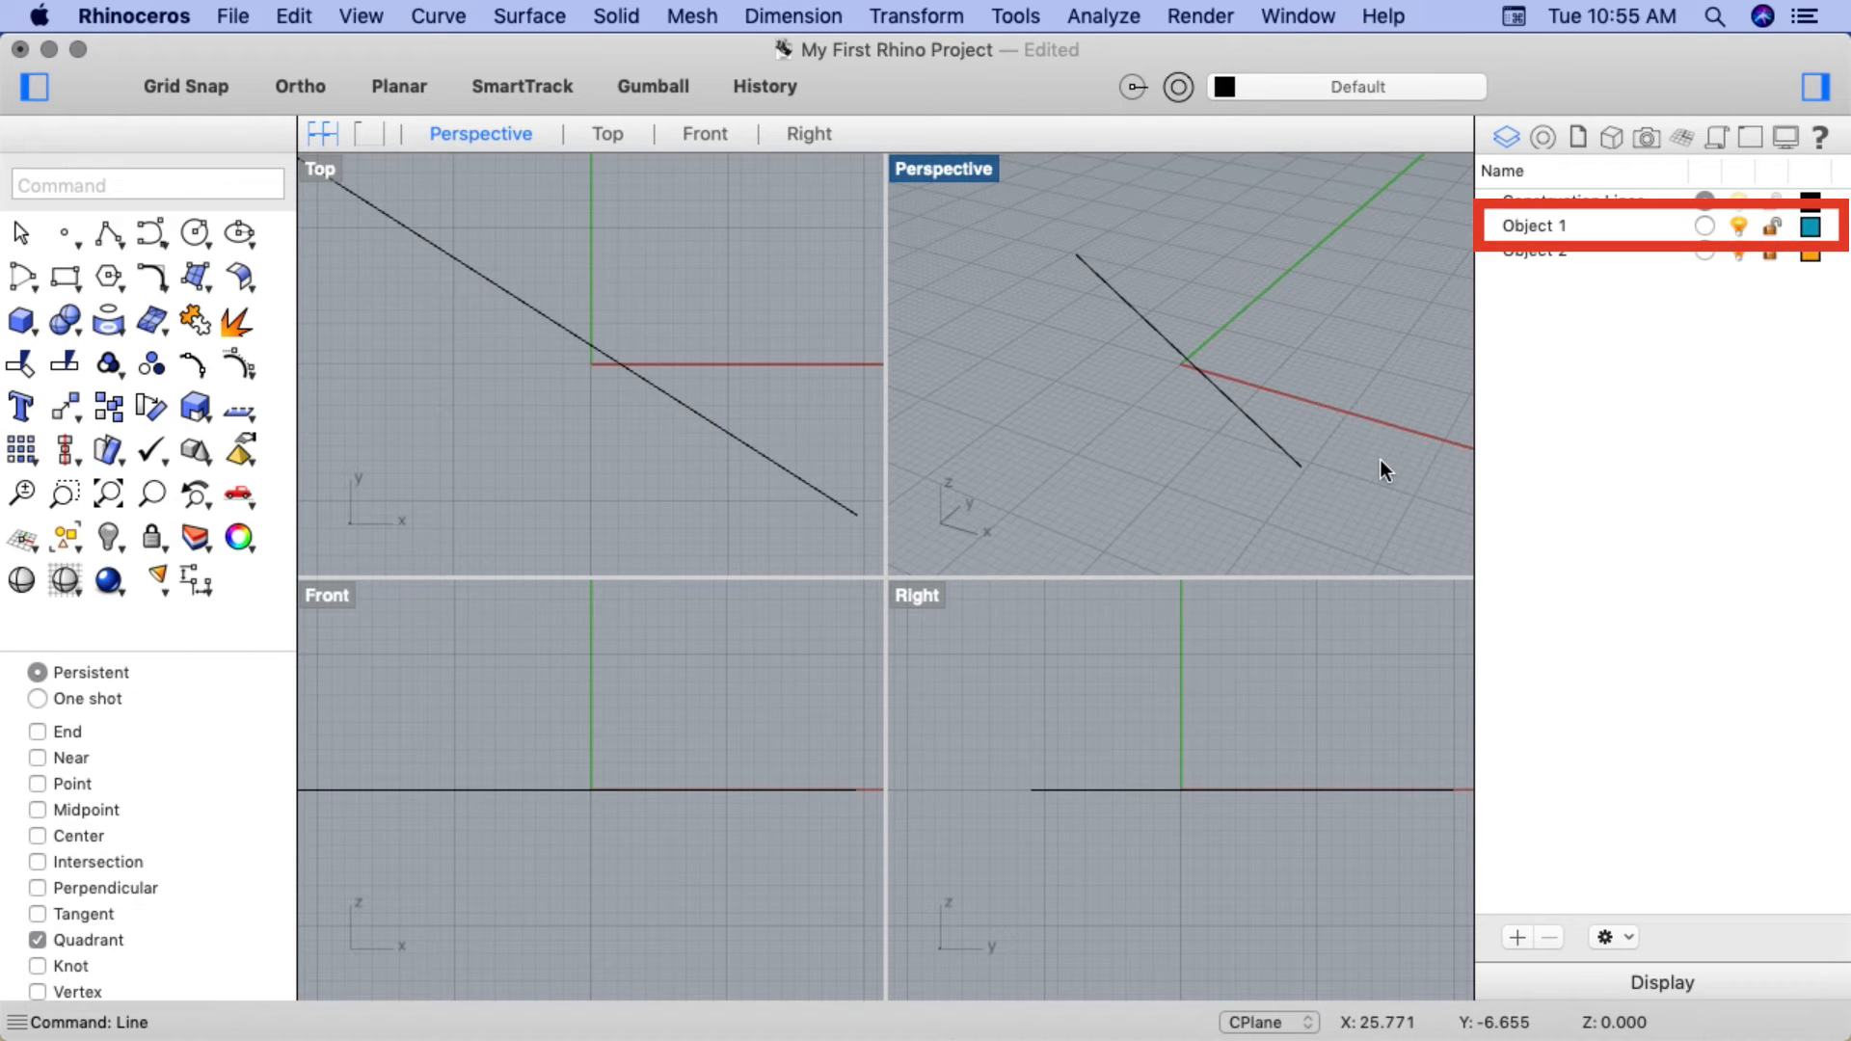
Make Object 1 the current layer and draw a tall corner-to-corner box around the origin in the Perspective view
{"action": "left_click", "coordinate": [1705, 226]}
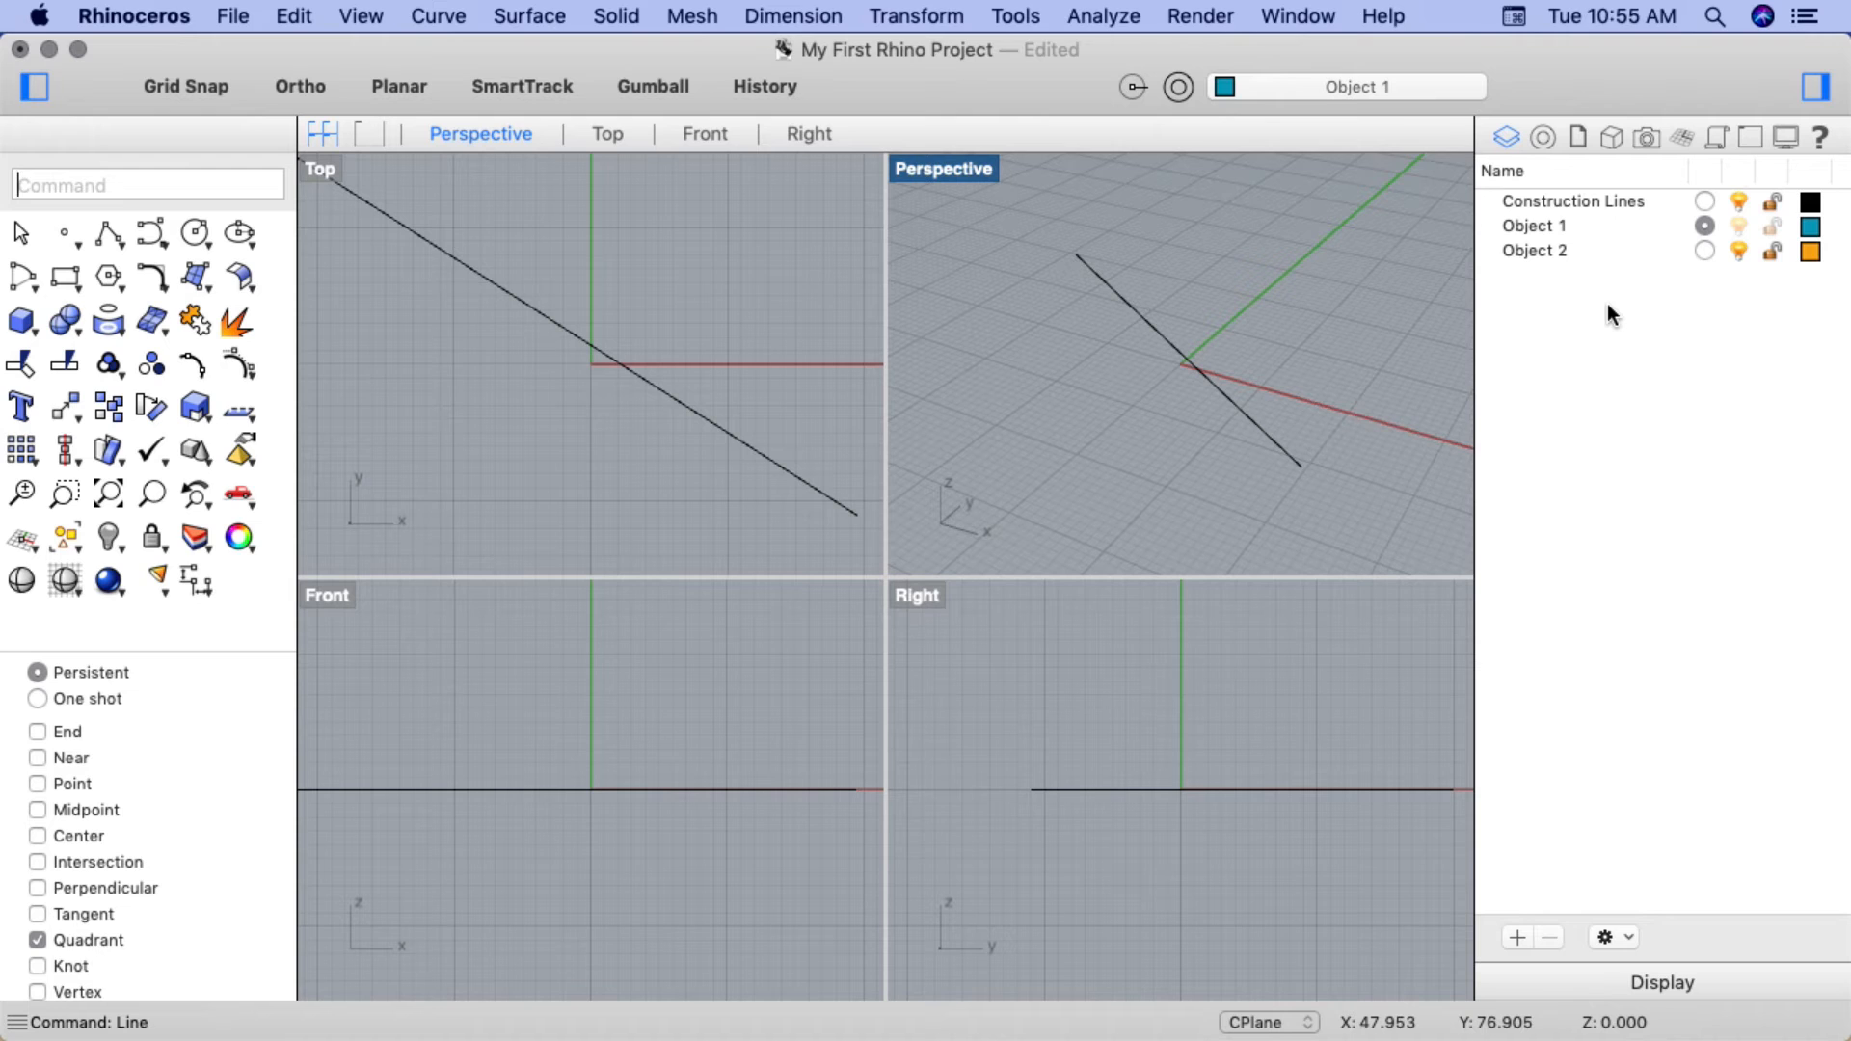
{"action": "type", "text": "Box"}
{"action": "key", "text": "Return"}
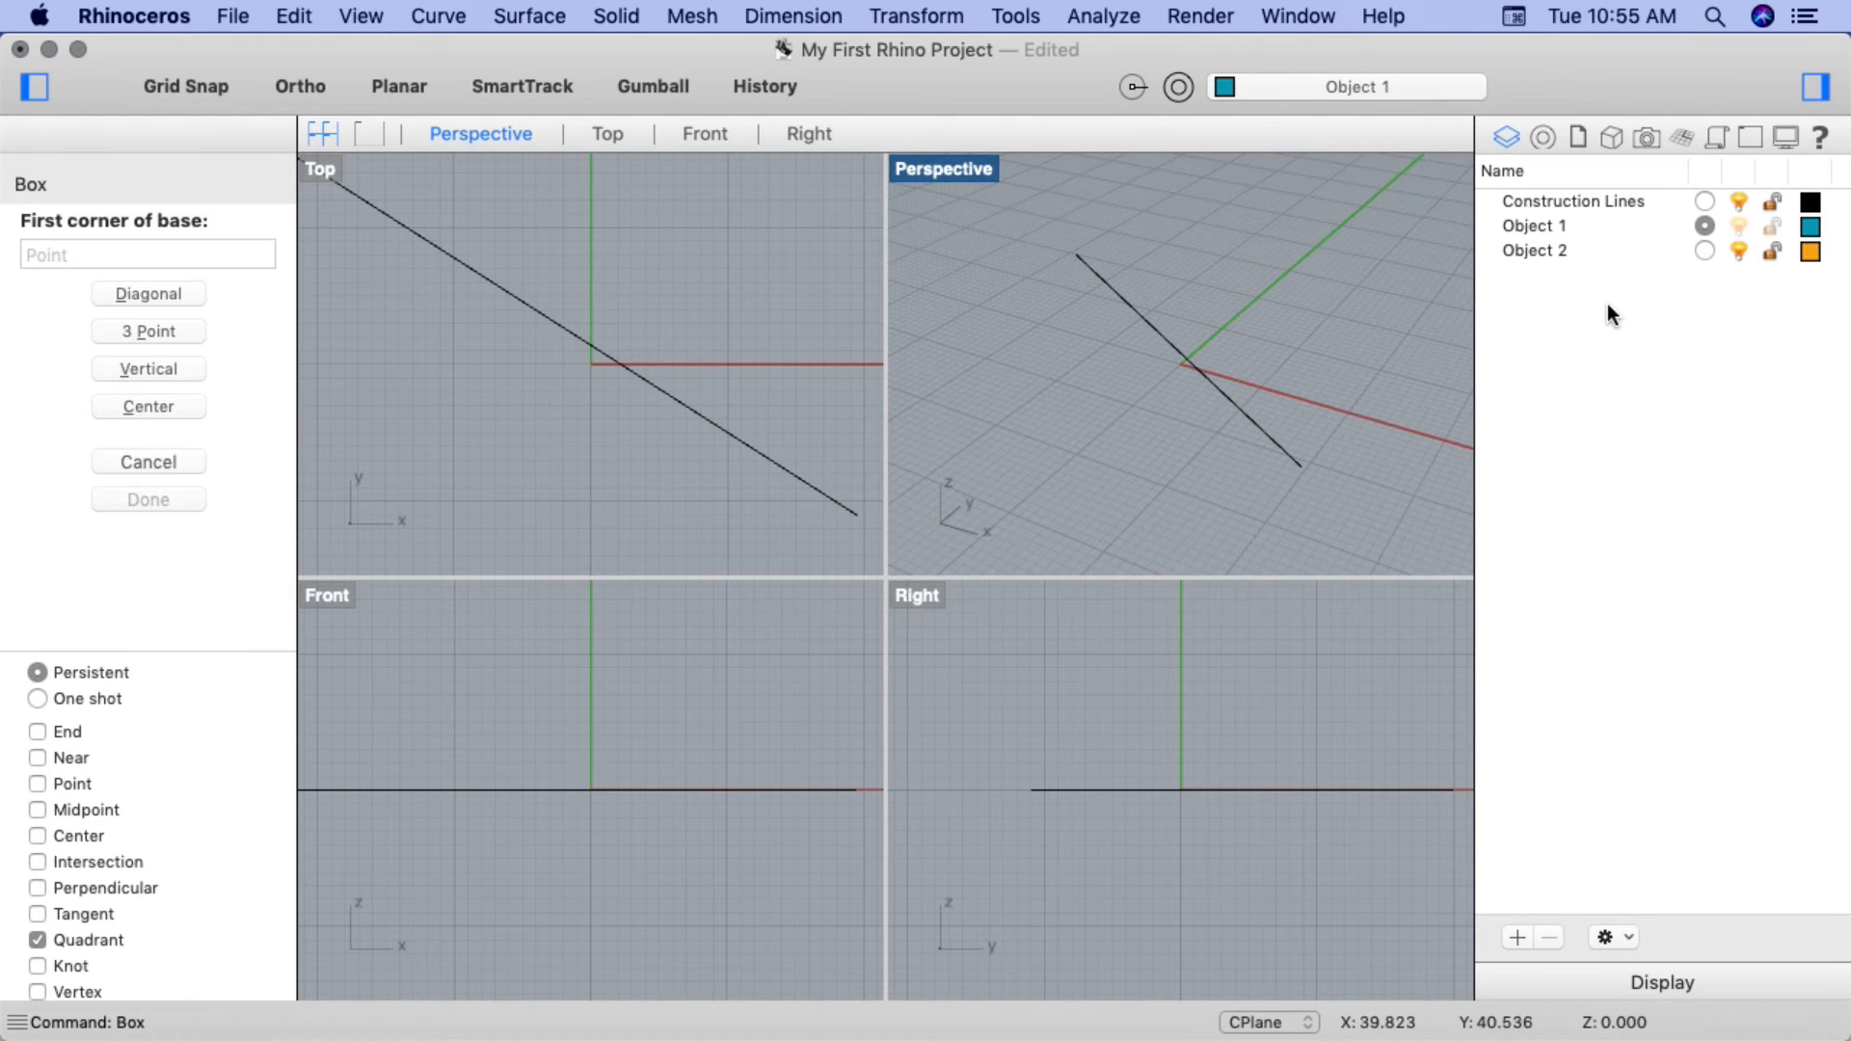
{"action": "left_click", "coordinate": [1292, 323]}
{"action": "left_click", "coordinate": [1080, 427]}
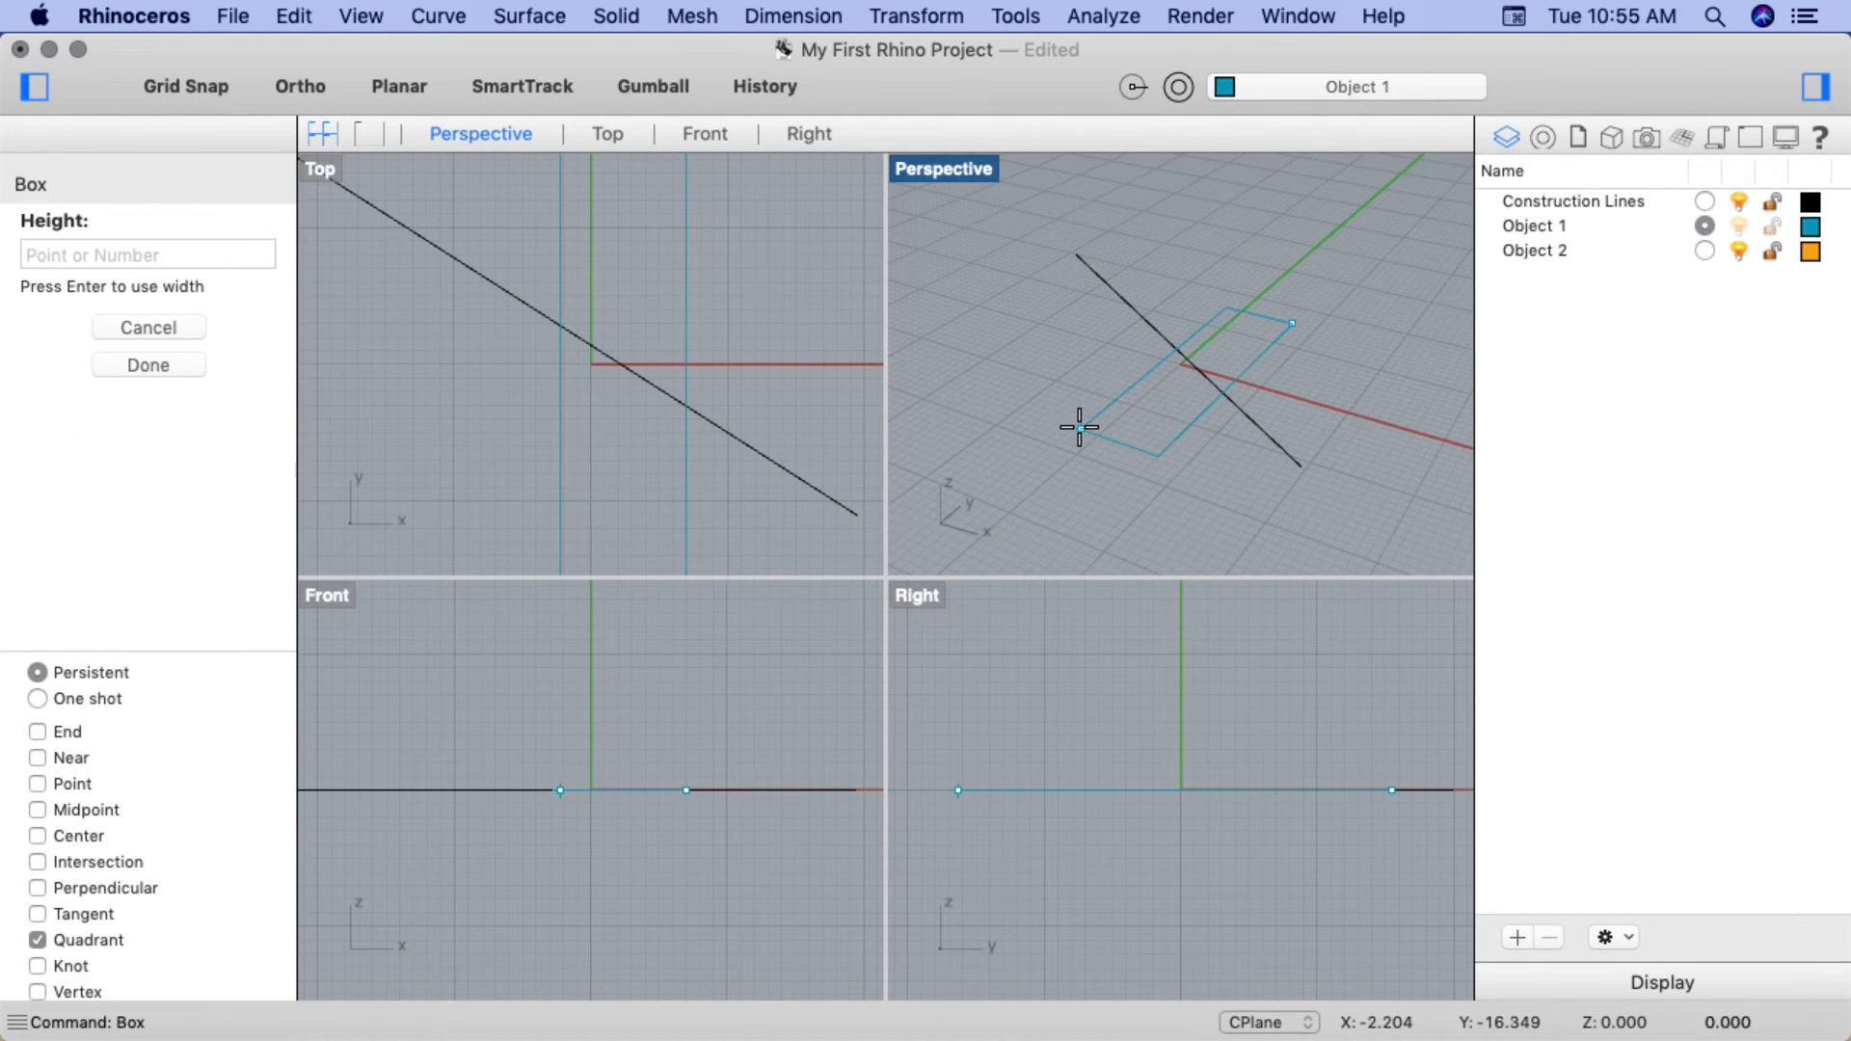
{"action": "left_click", "coordinate": [1174, 270]}
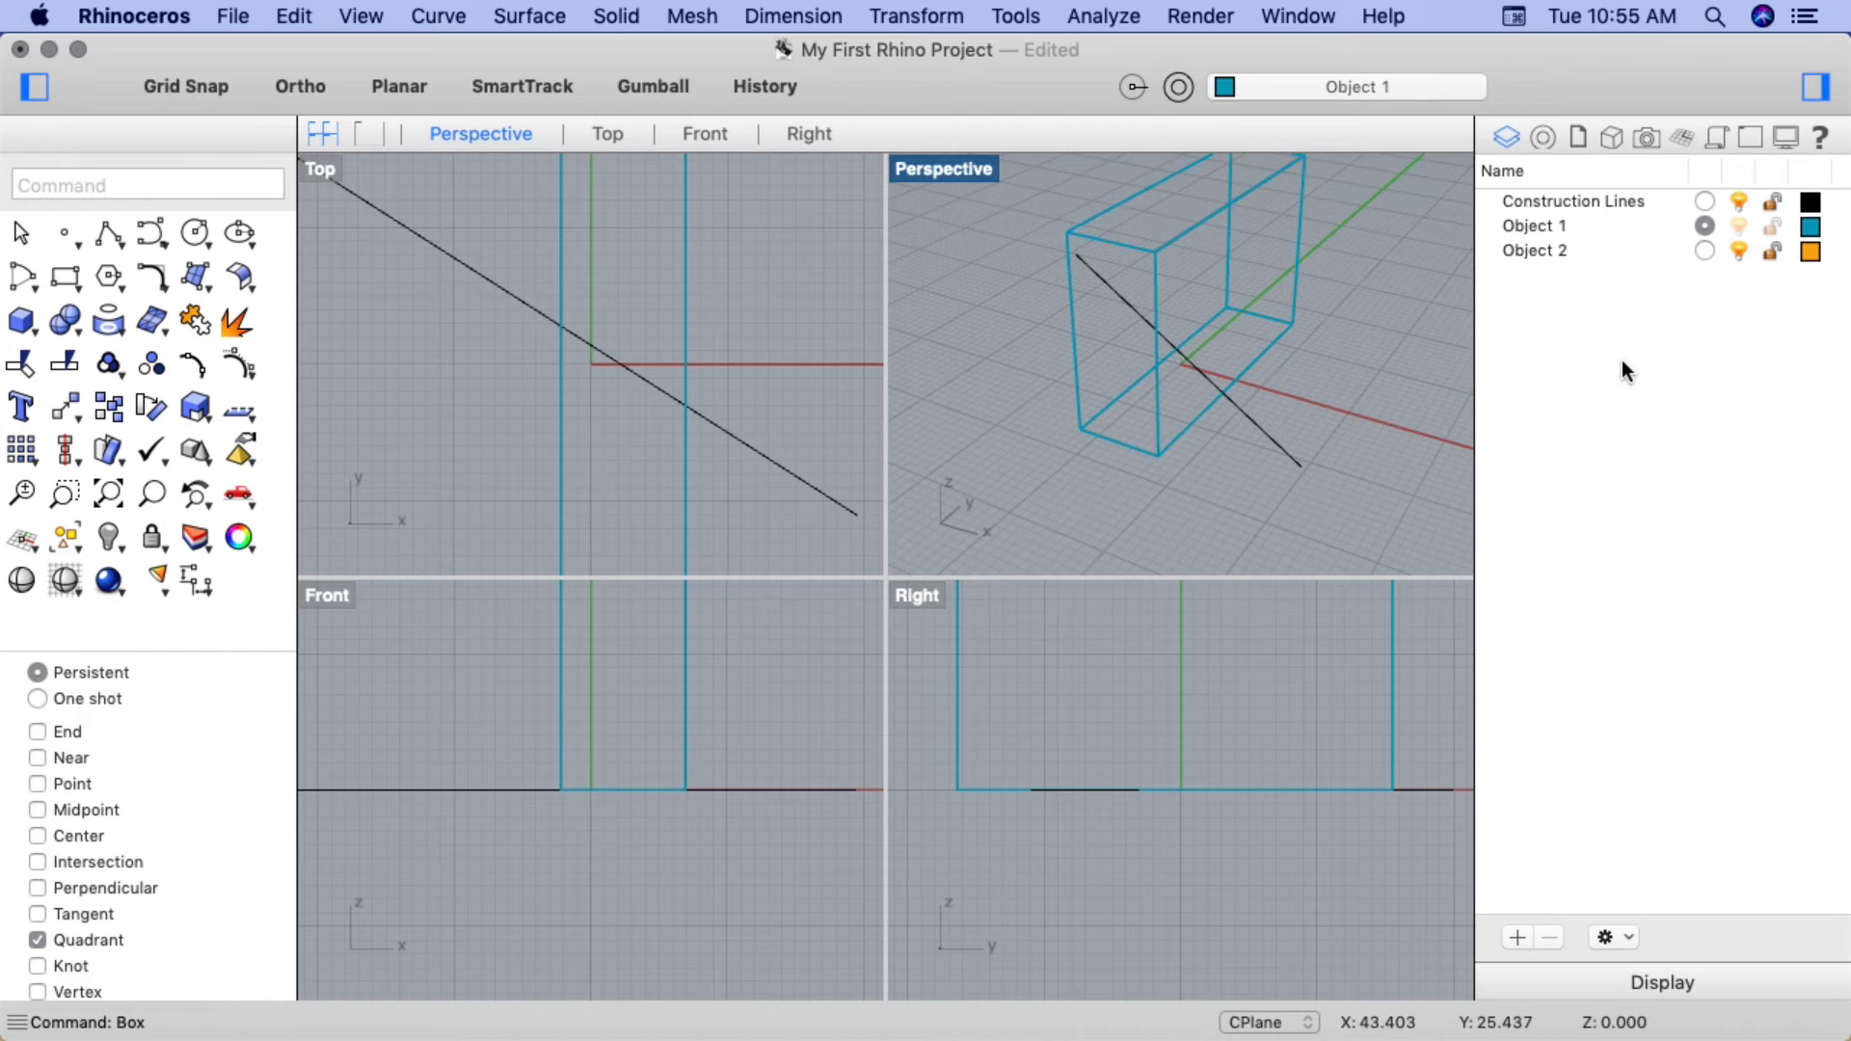
Make Object 2 the current layer and draw an upright solid three-sided pyramid on the red axis beside the box
{"action": "left_click", "coordinate": [1705, 250]}
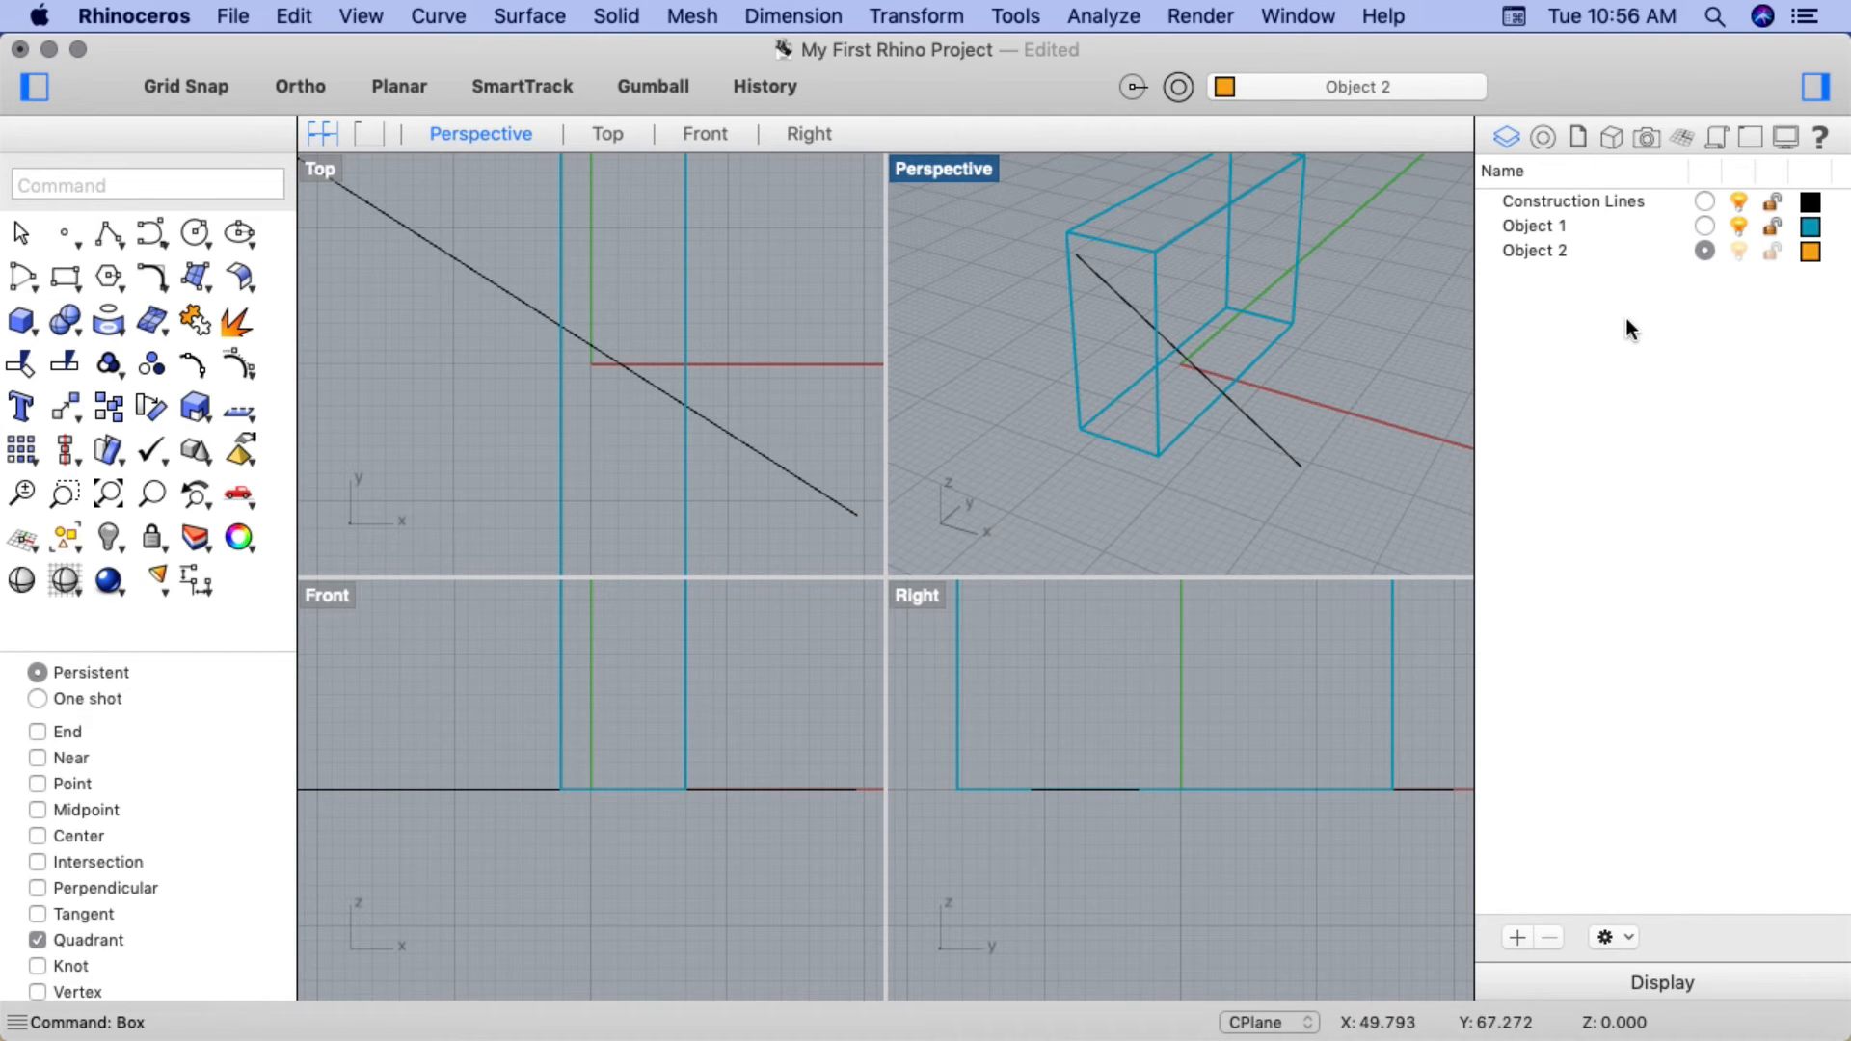
{"action": "type", "text": "Pyramid"}
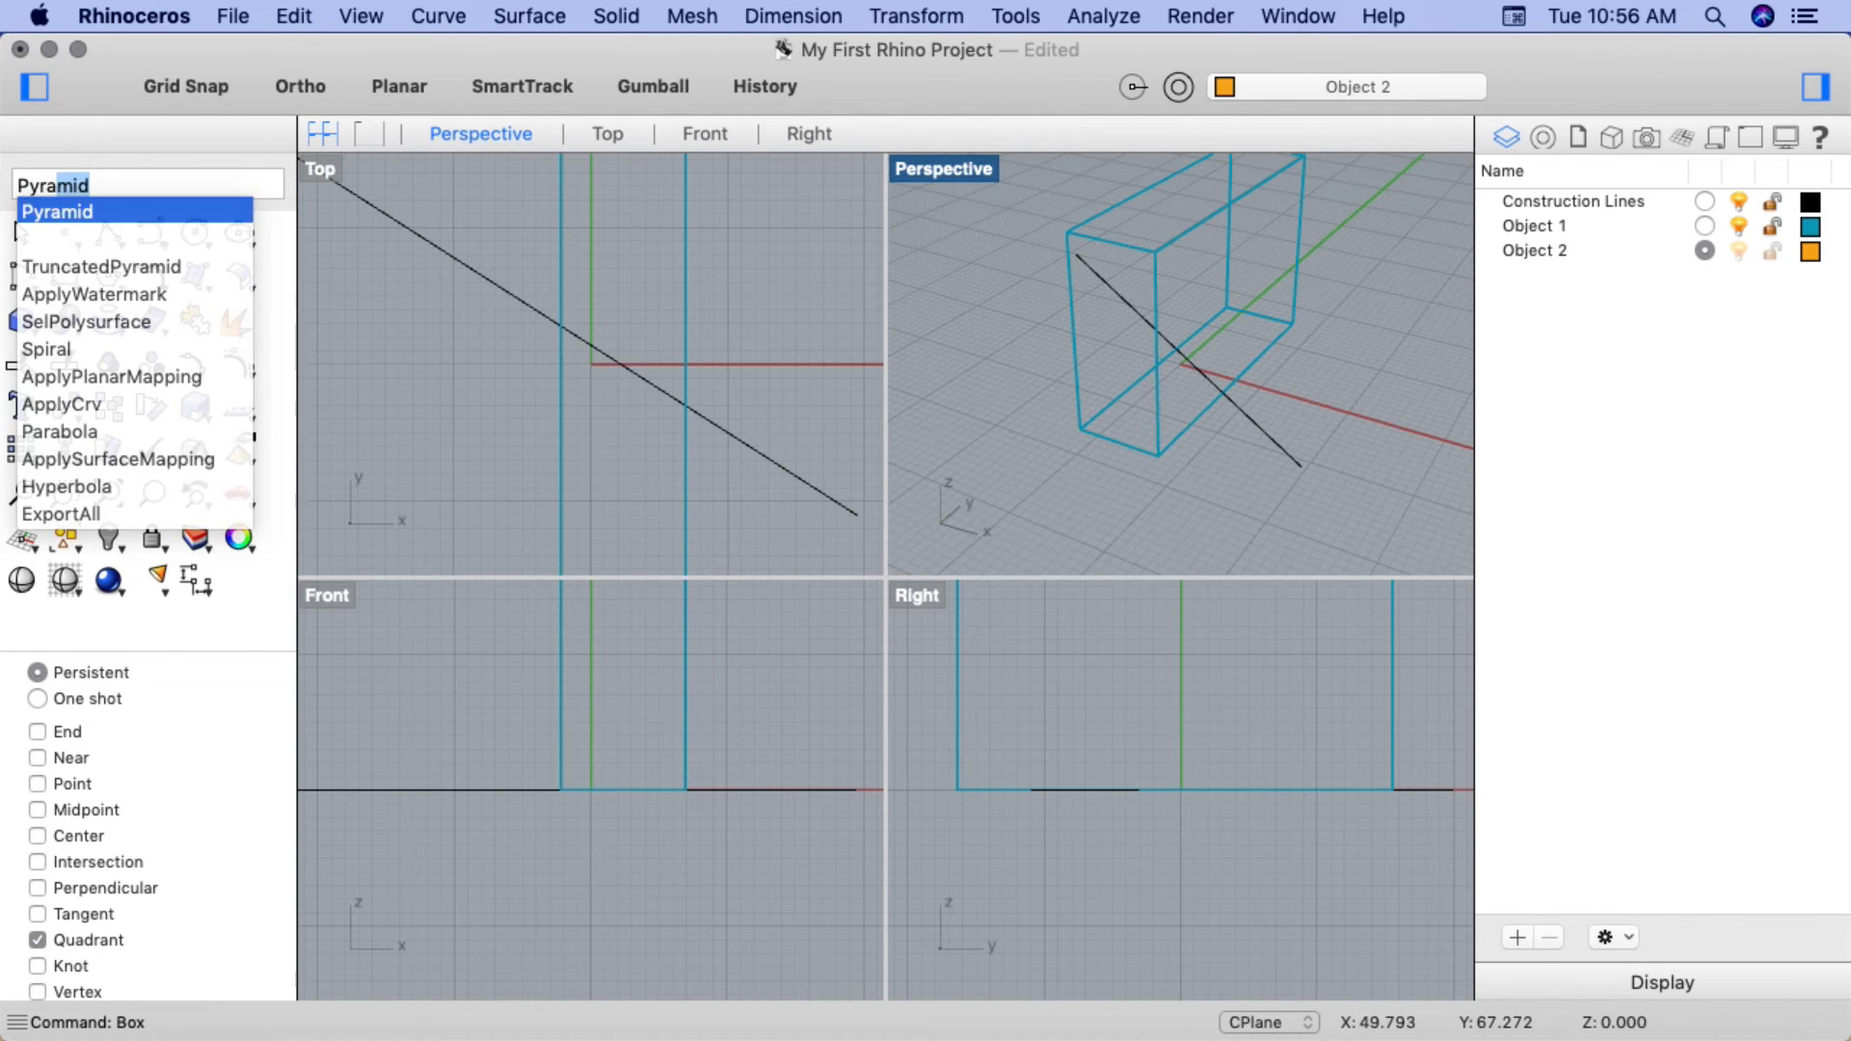
{"action": "key", "text": "Return"}
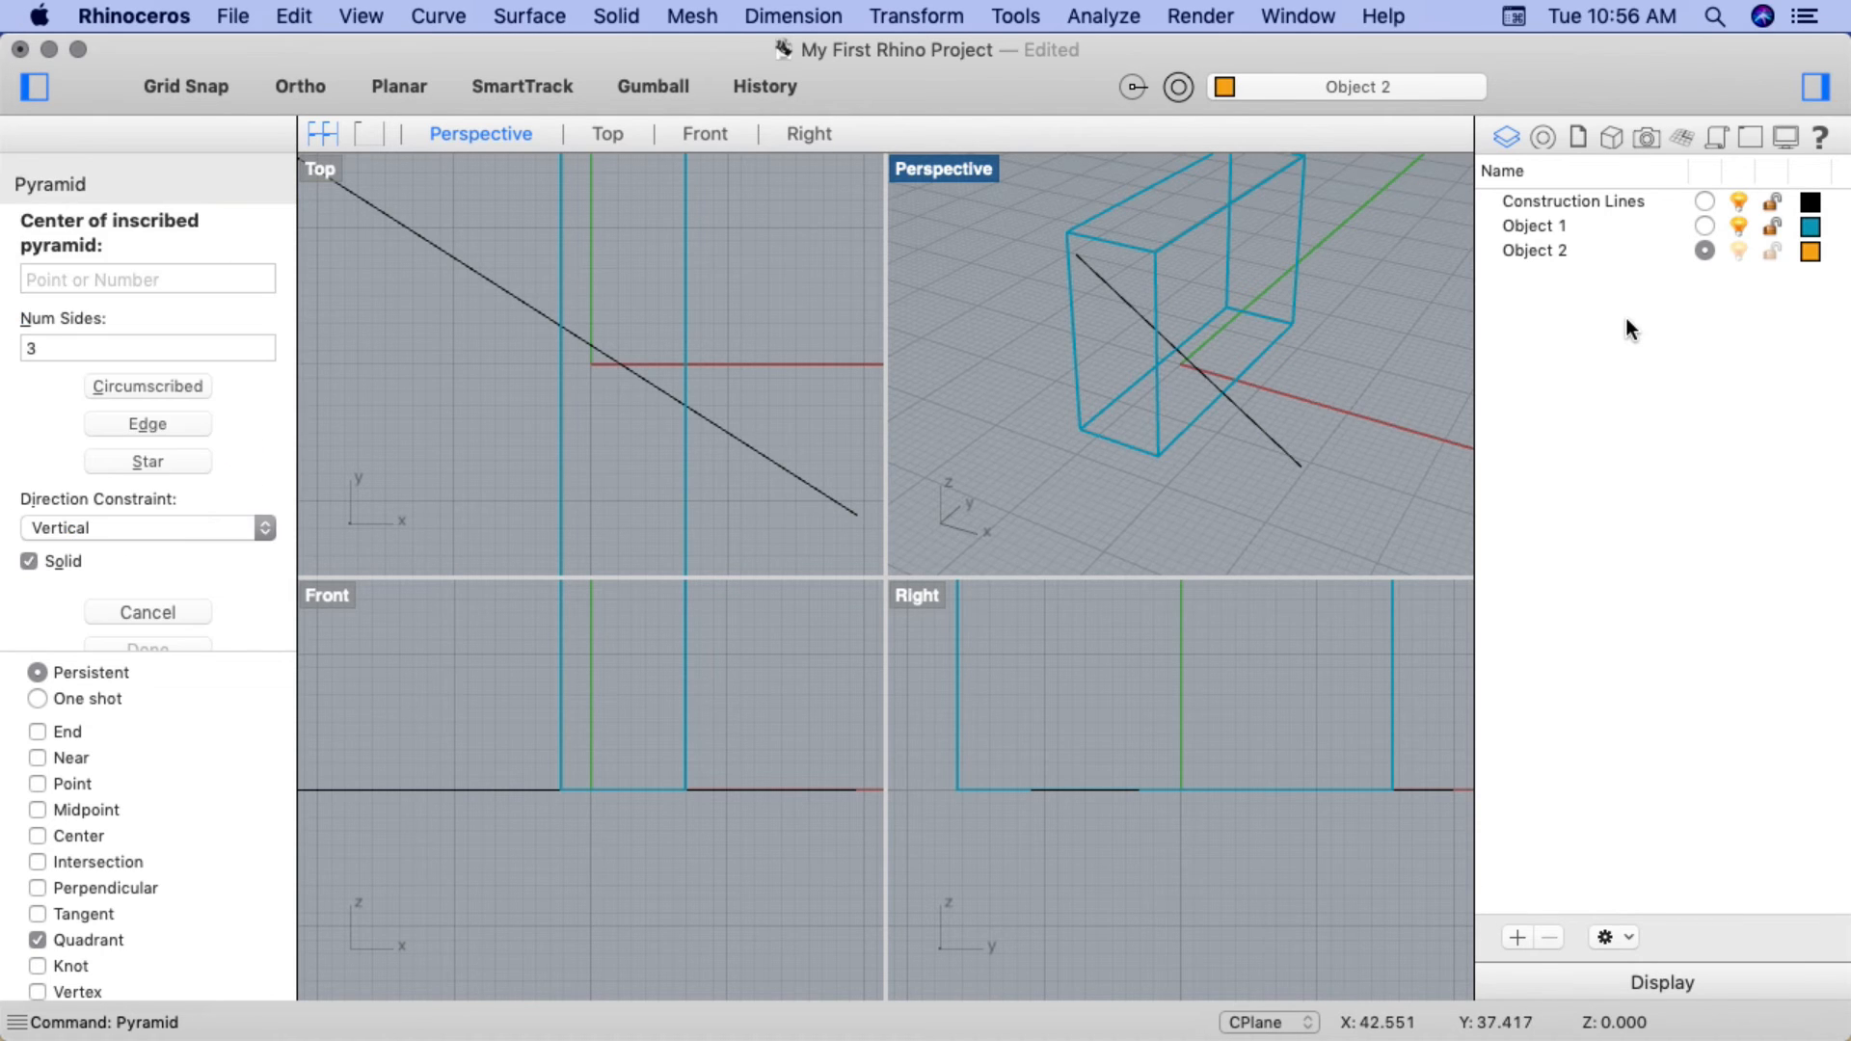
{"action": "left_click", "coordinate": [1312, 402]}
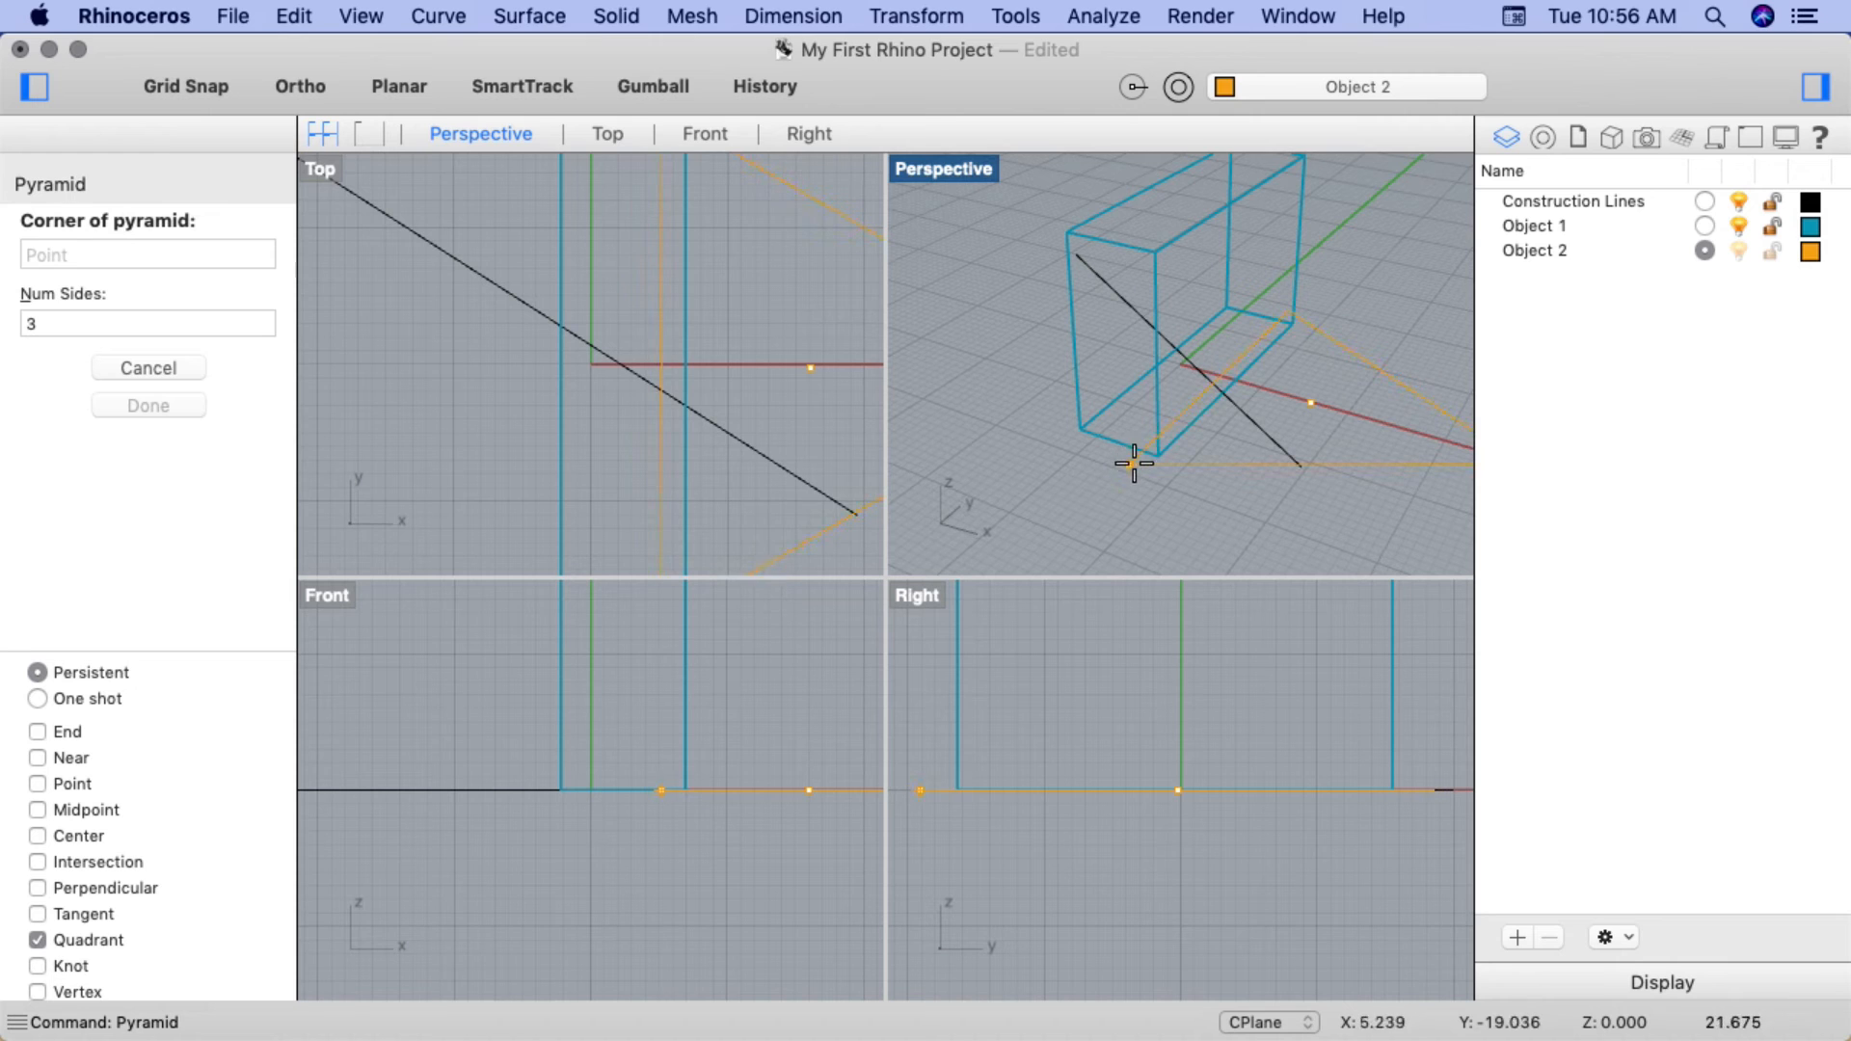
{"action": "left_click", "coordinate": [1196, 447]}
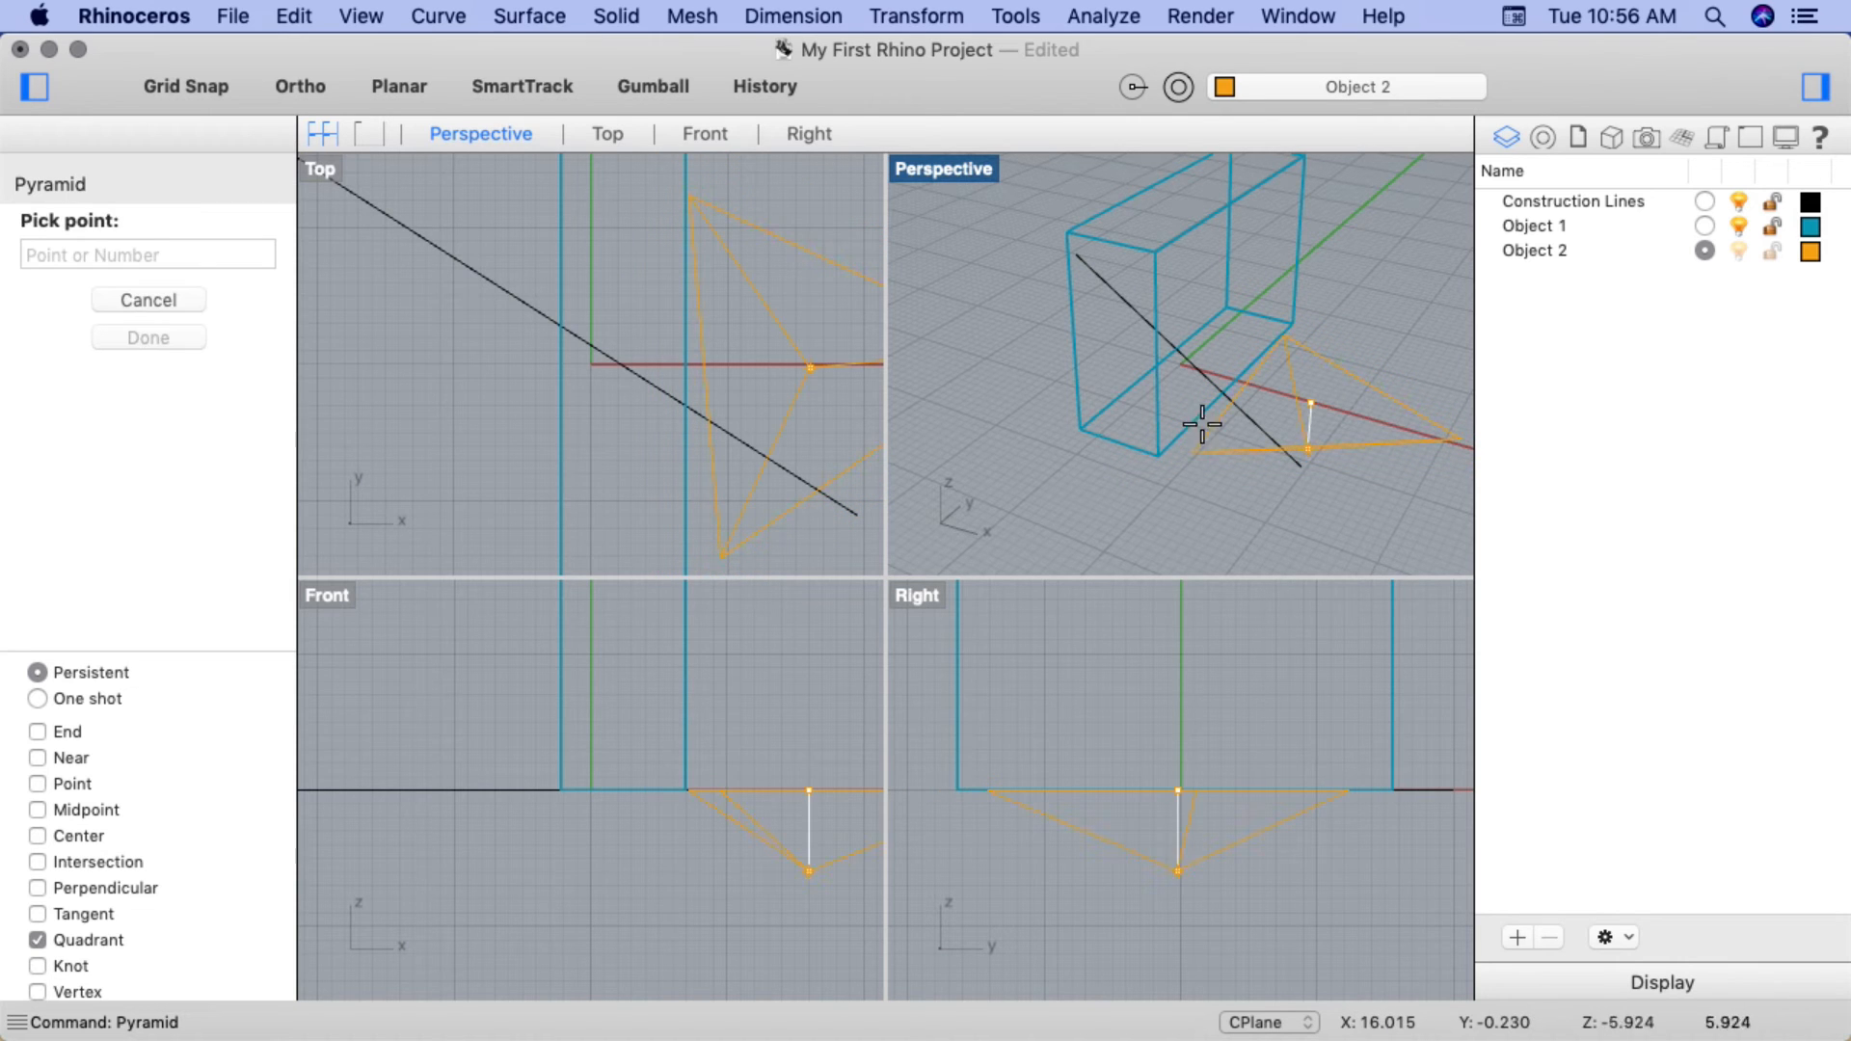
{"action": "left_click", "coordinate": [1228, 297]}
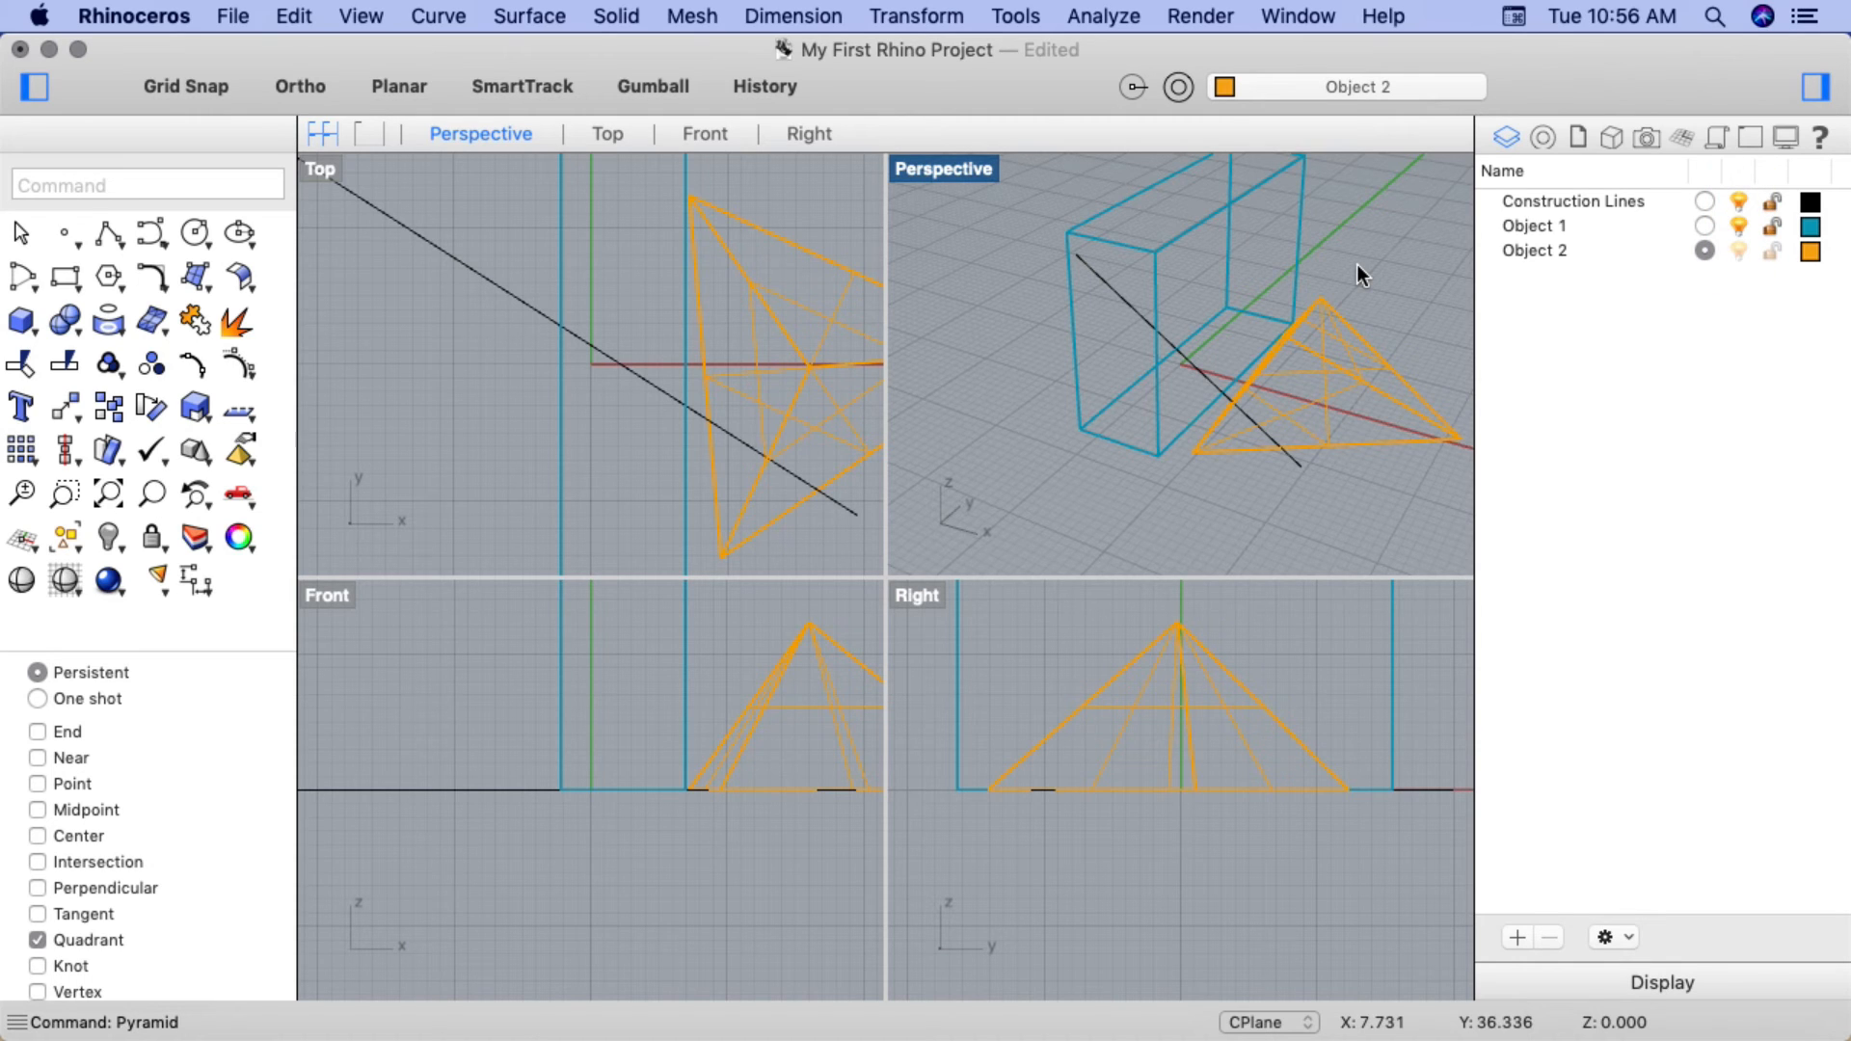
Hide the Construction Lines layer and show it again, and lock the Object 1 layer
{"action": "left_click", "coordinate": [1740, 204]}
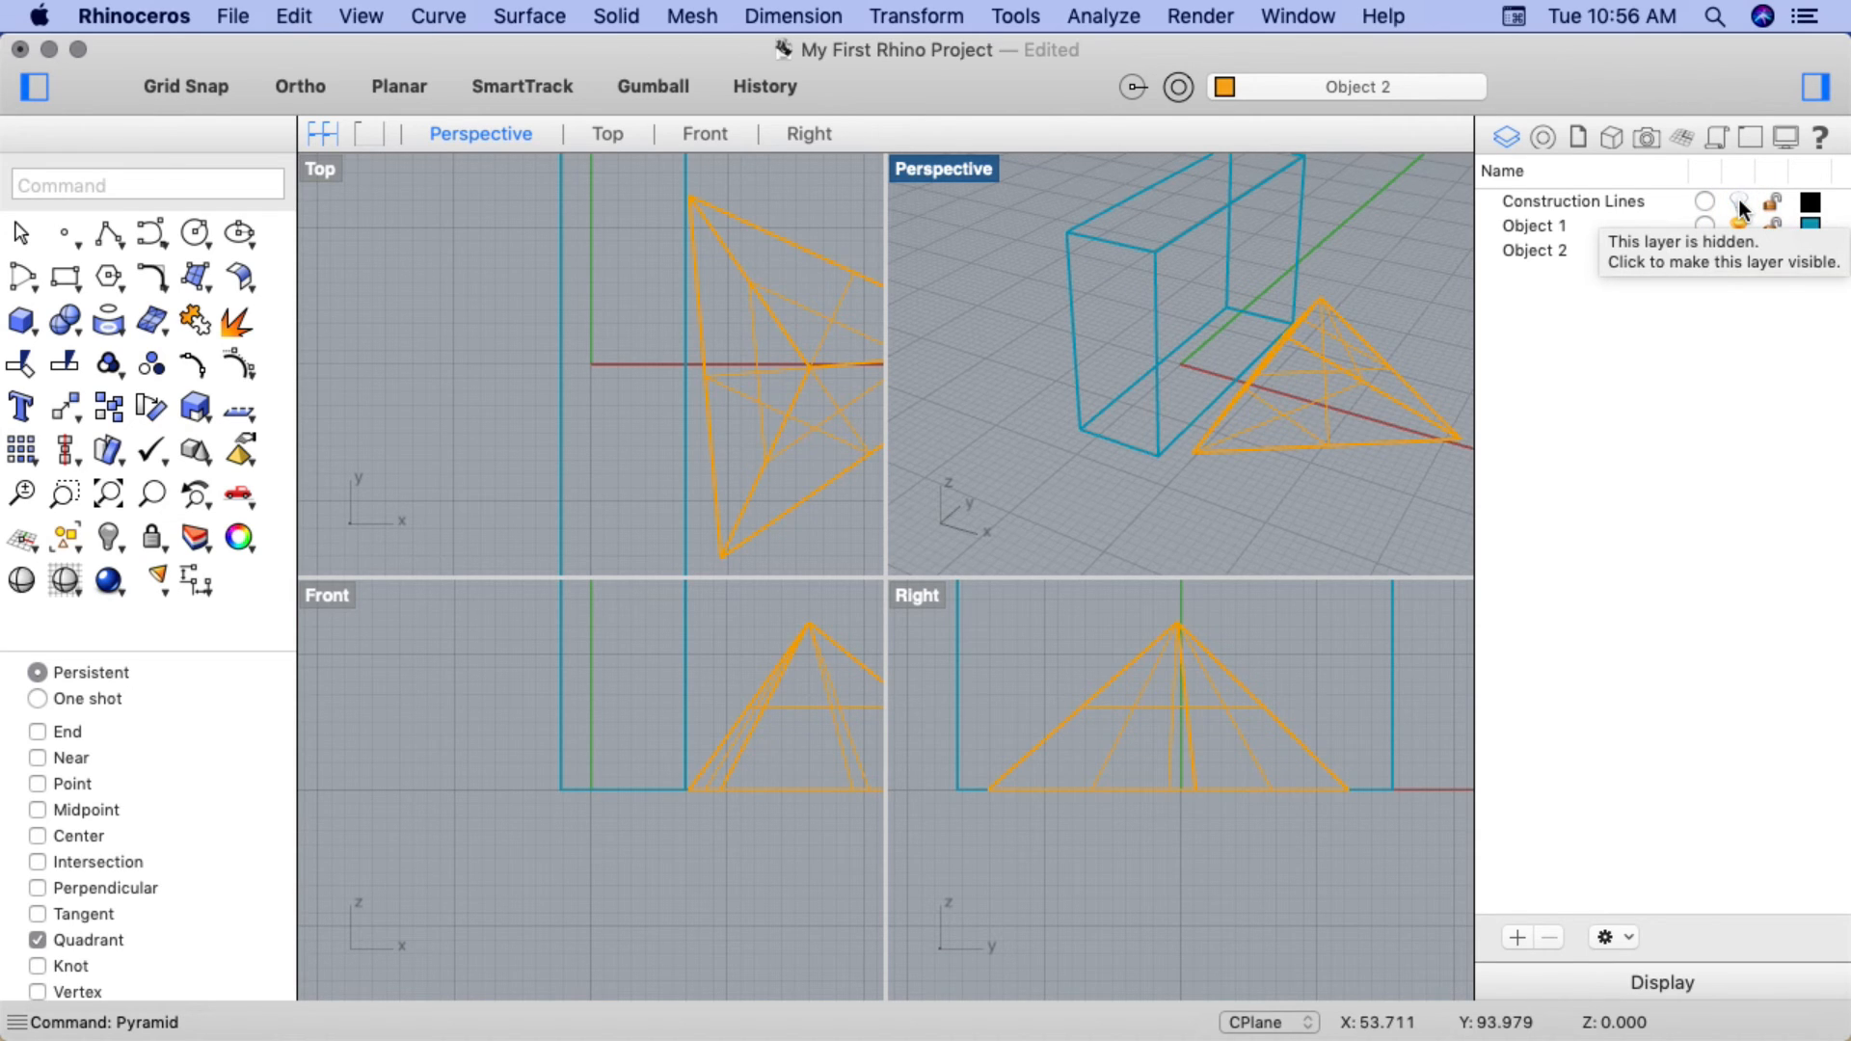
{"action": "left_click", "coordinate": [1739, 204]}
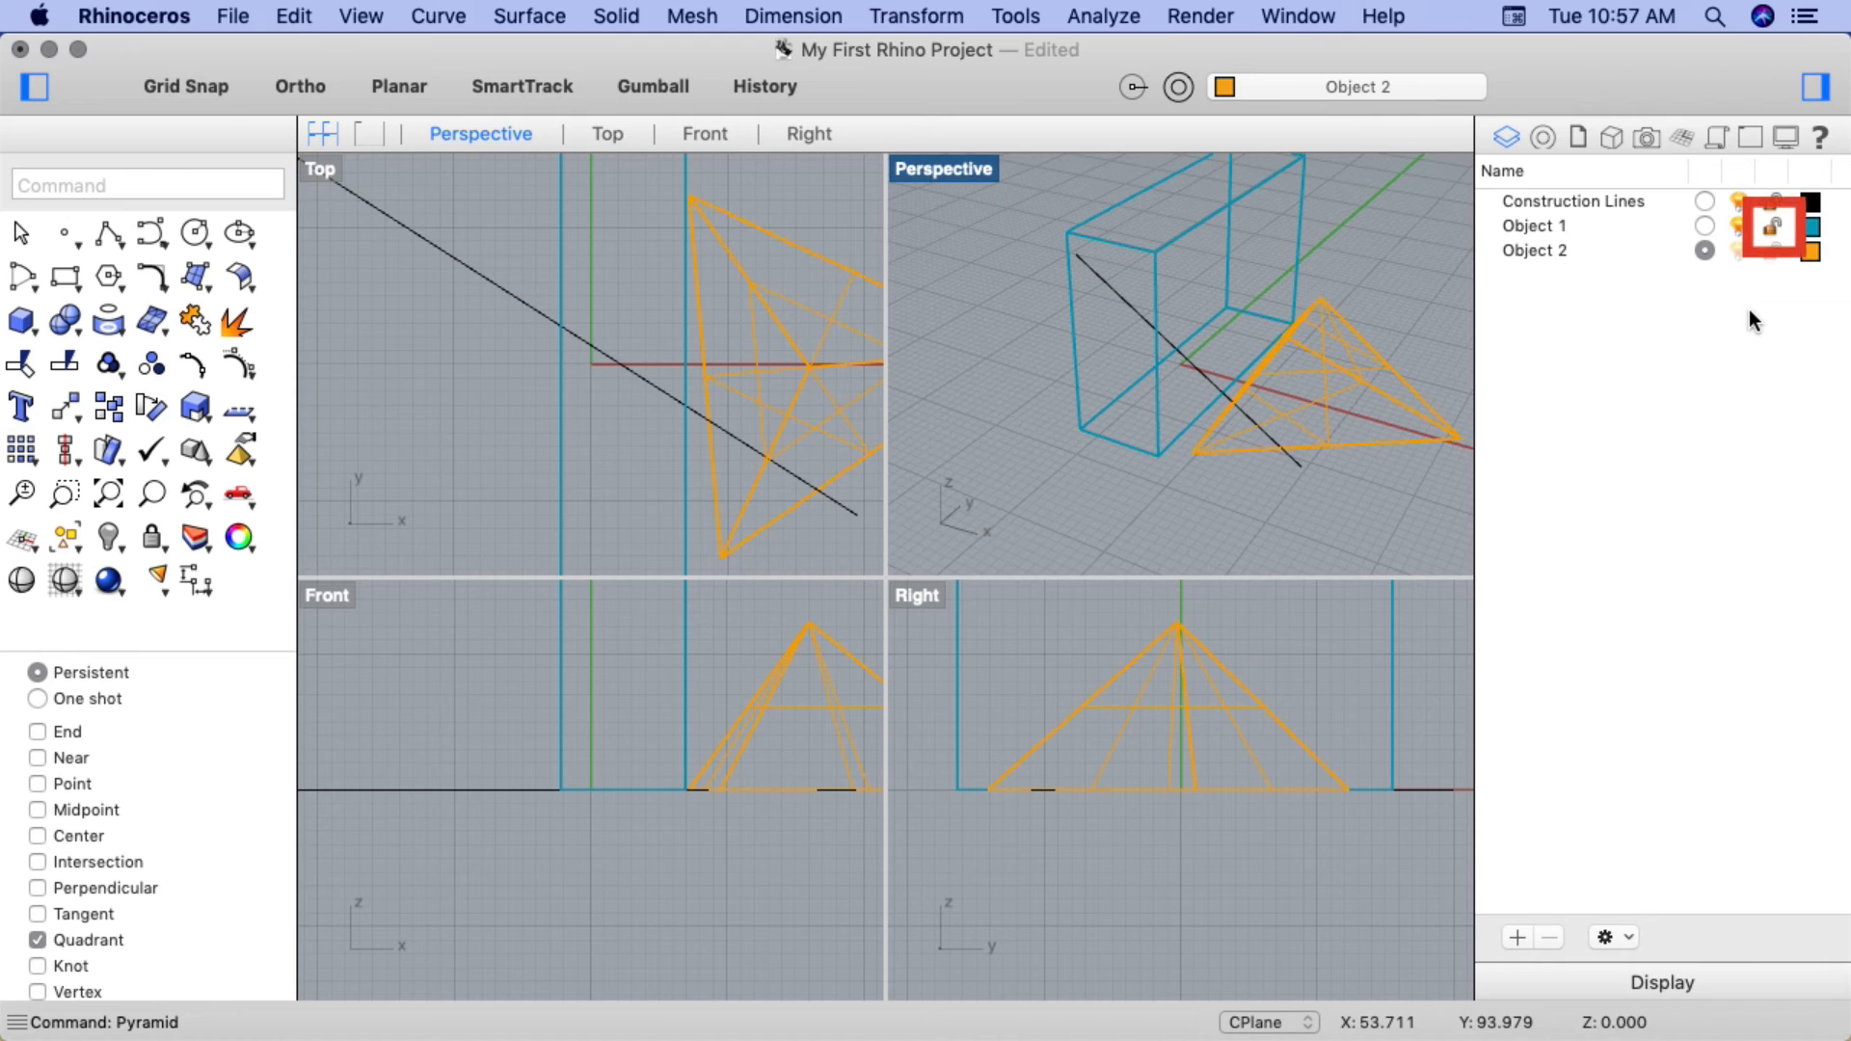
{"action": "left_click", "coordinate": [1770, 229]}
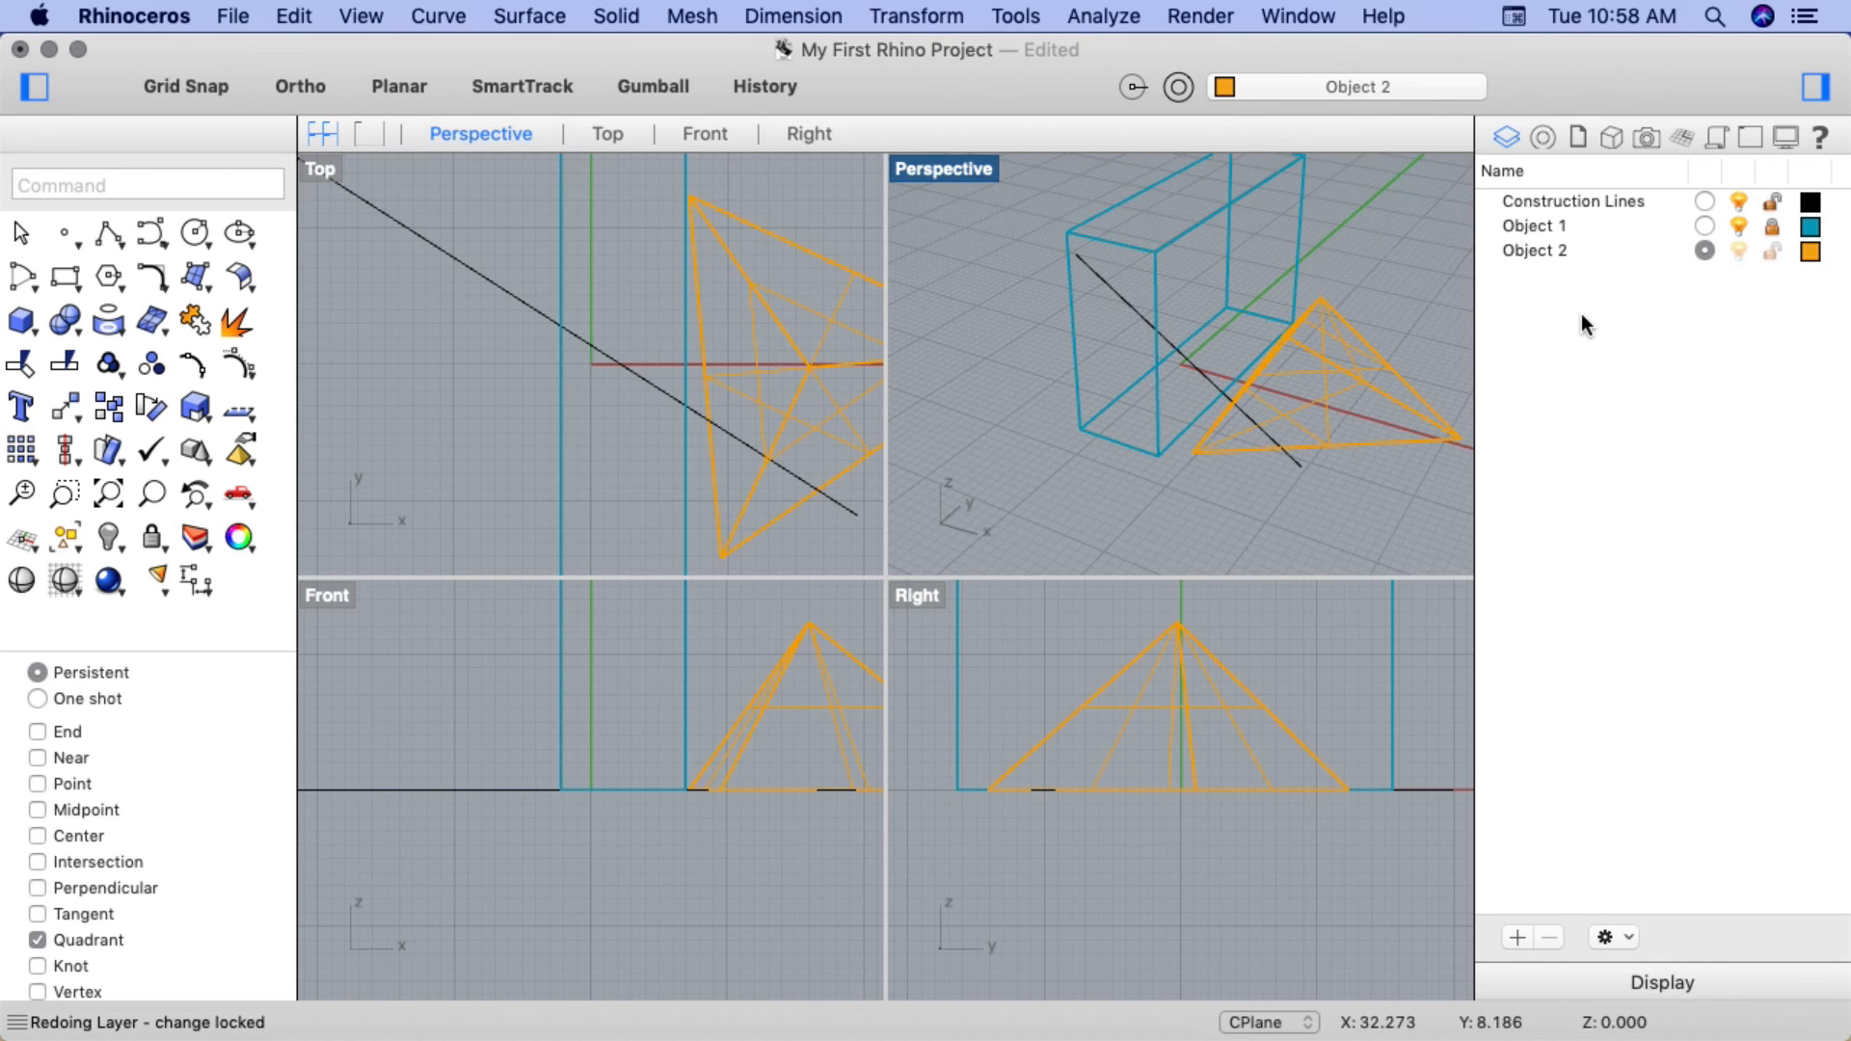
Move the pyramid and the diagonal line farther back in the Perspective view, and try to select the box on the locked layer
{"action": "left_click", "coordinate": [1358, 332]}
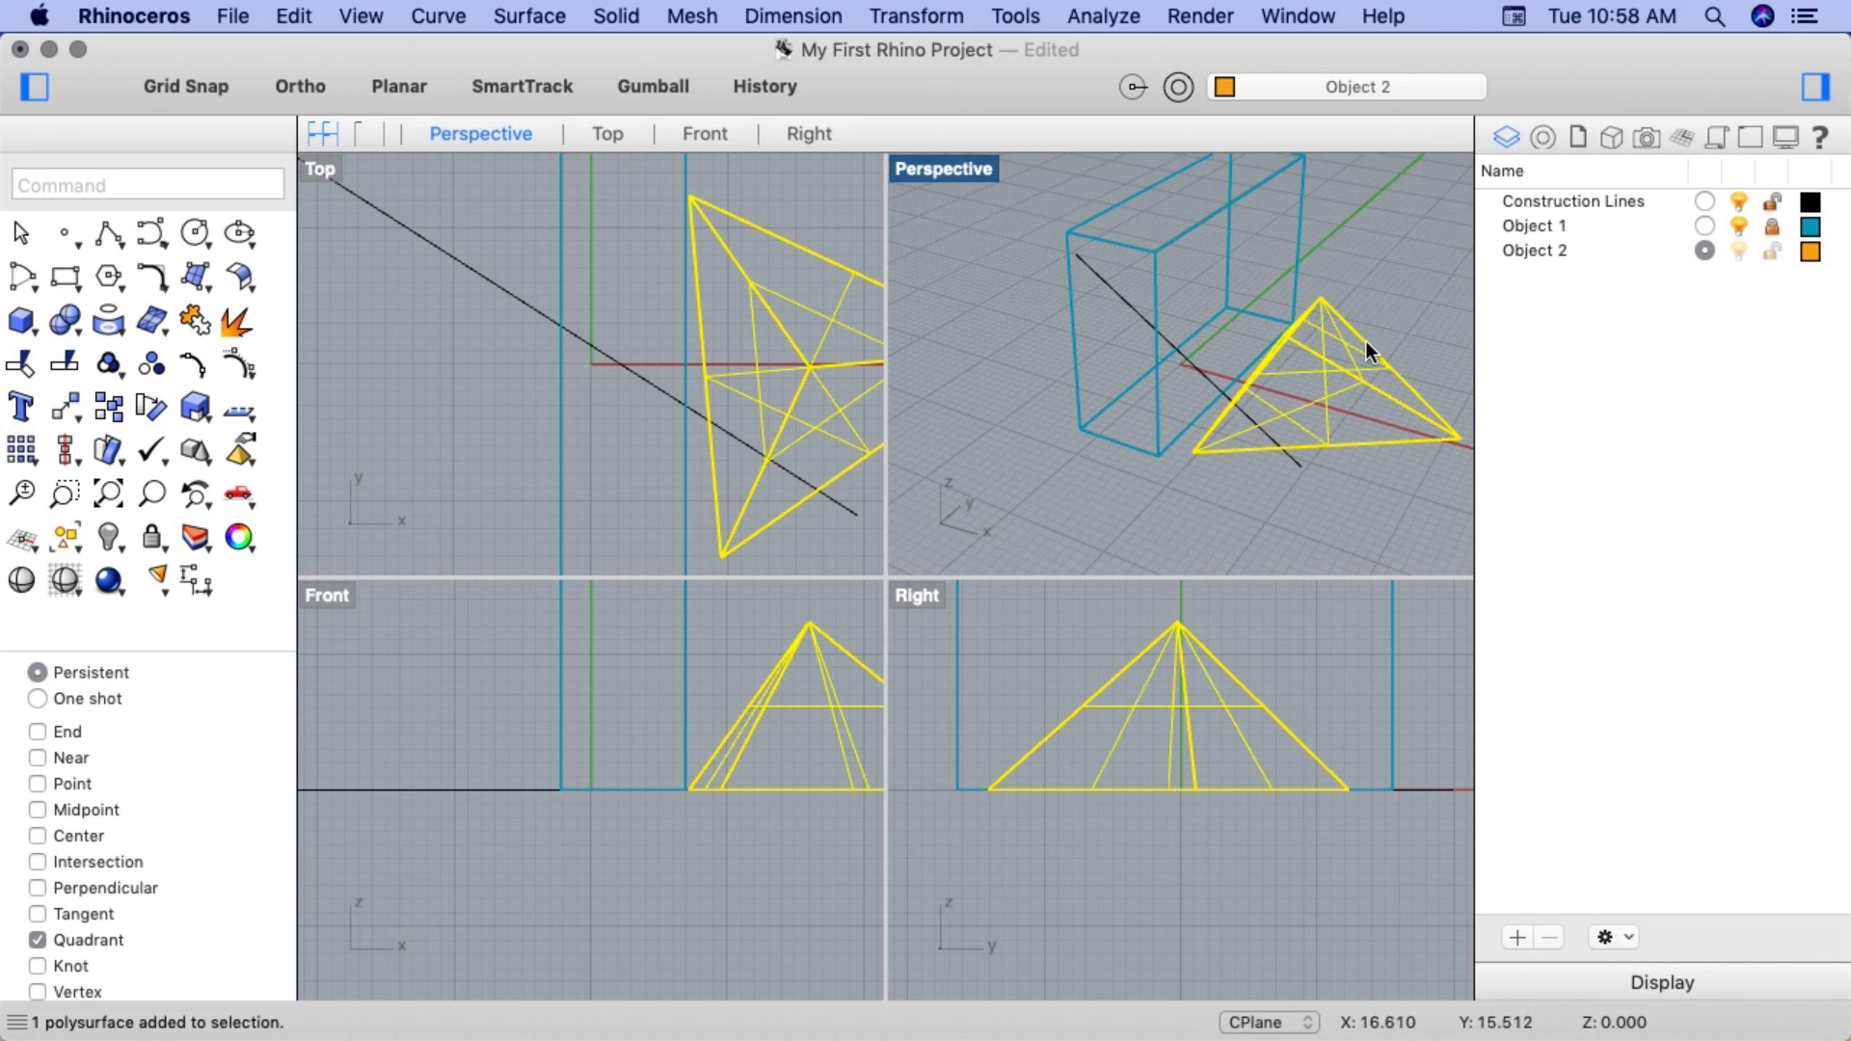
{"action": "left_click_drag", "start_coordinate": [1366, 339], "coordinate": [1371, 270]}
{"action": "left_click_drag", "start_coordinate": [1282, 448], "coordinate": [1364, 352]}
{"action": "left_click", "coordinate": [1233, 384]}
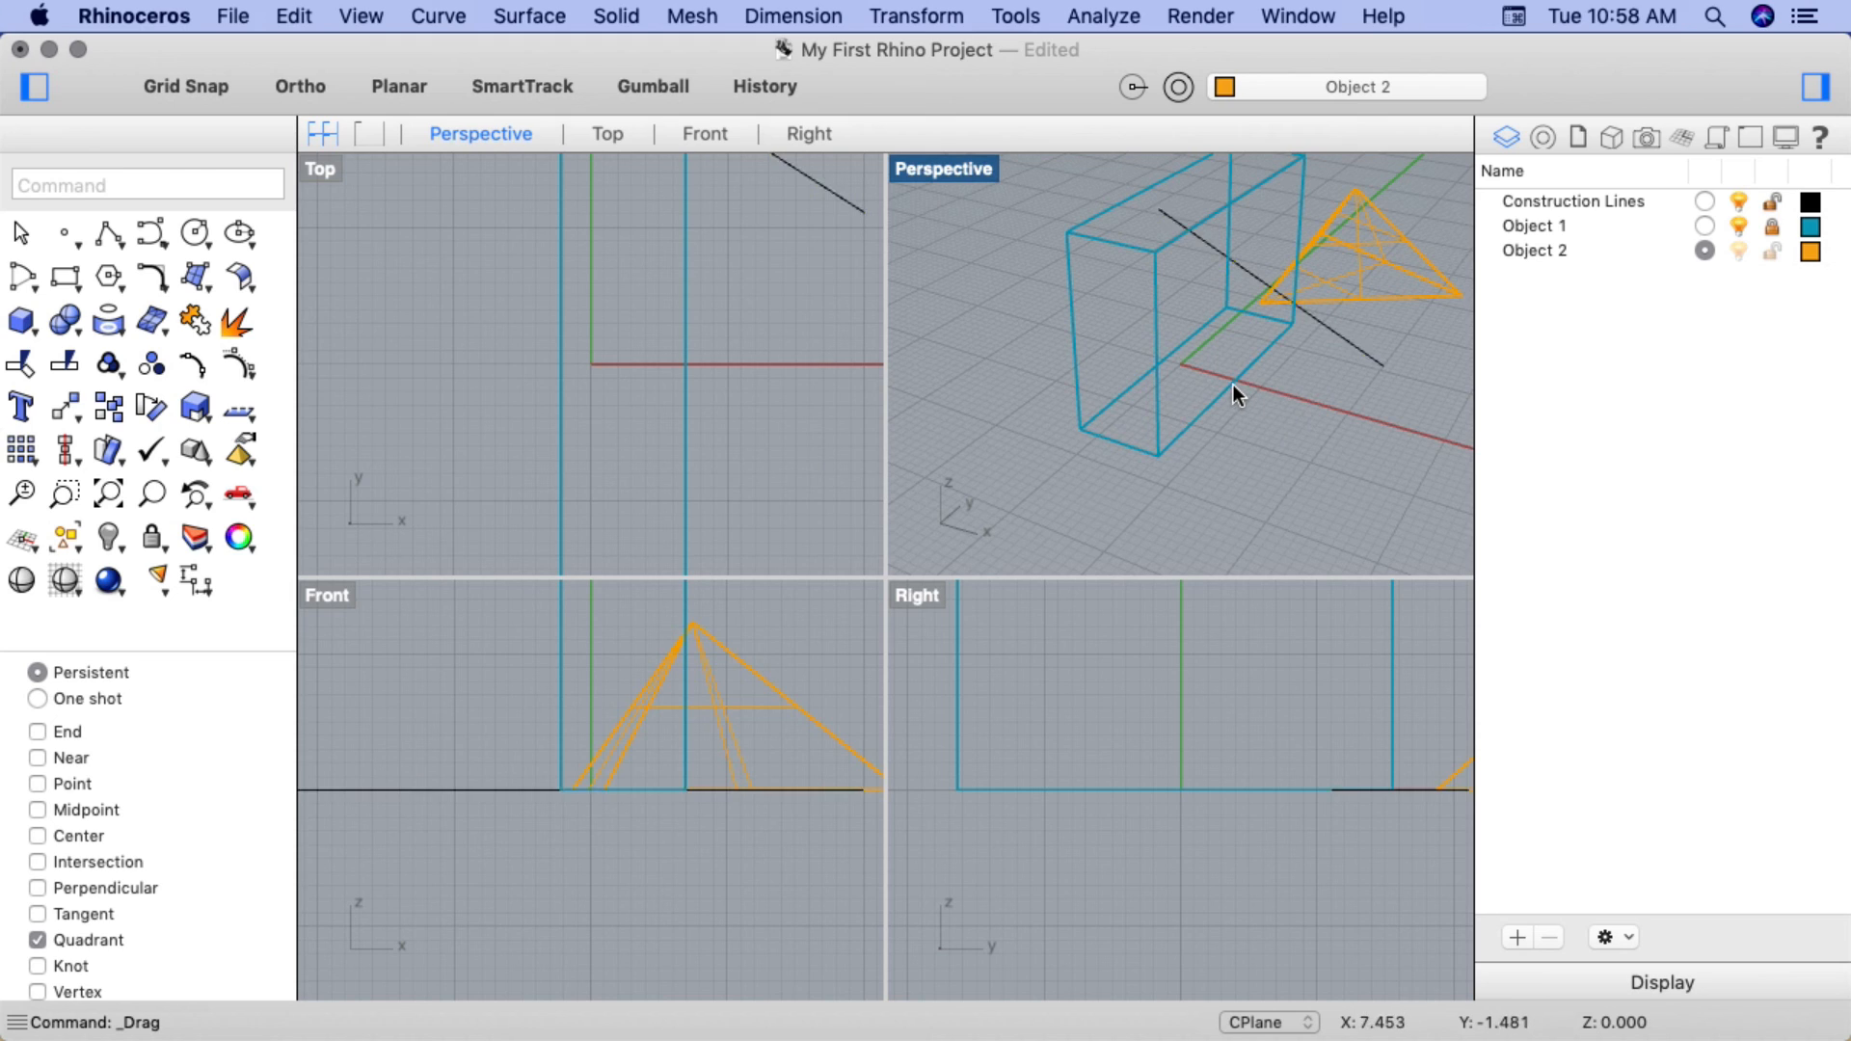